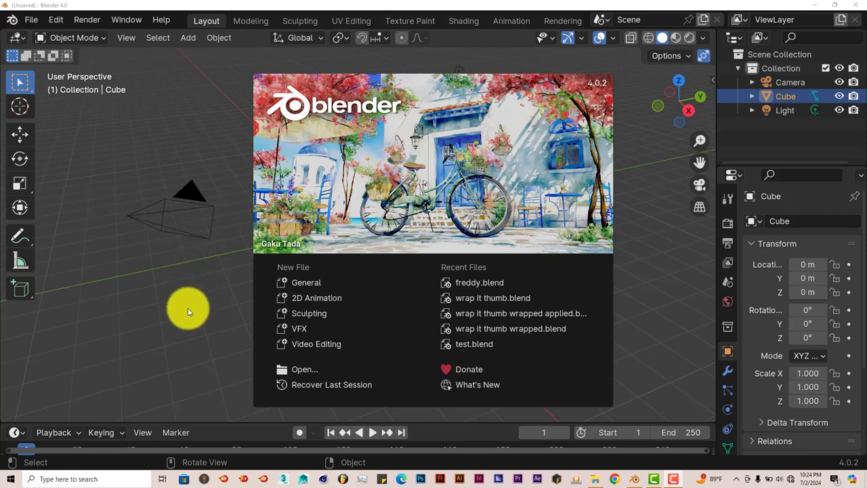
Step: Search the add-ons in the preferences for "sta" to check whether Stamp It is enabled
{"action": "left_click", "coordinate": [58, 21]}
{"action": "left_click", "coordinate": [58, 22]}
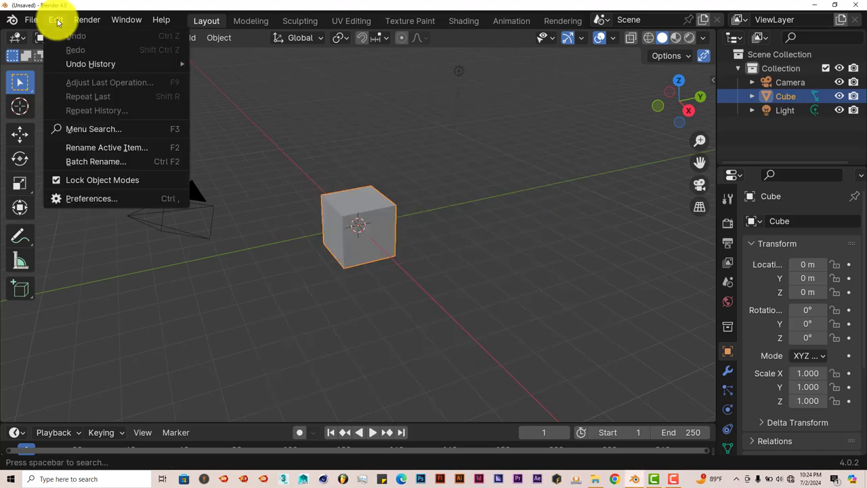
{"action": "left_click", "coordinate": [88, 198]}
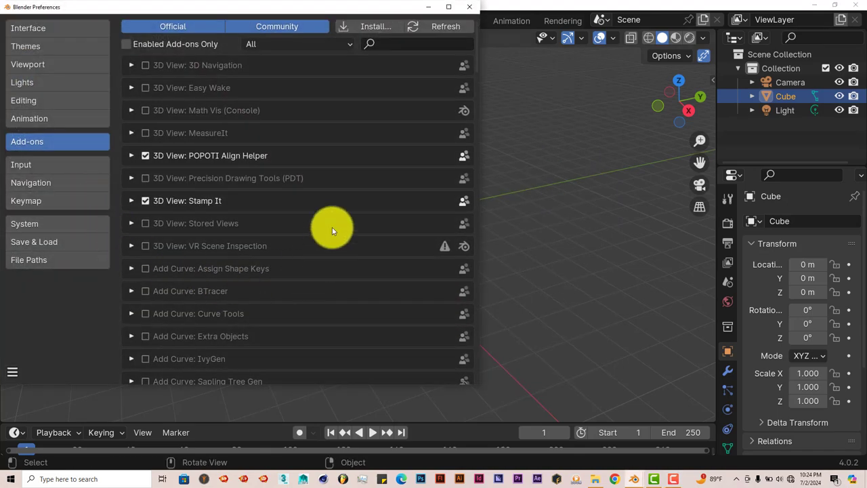
{"action": "left_click", "coordinate": [369, 27]}
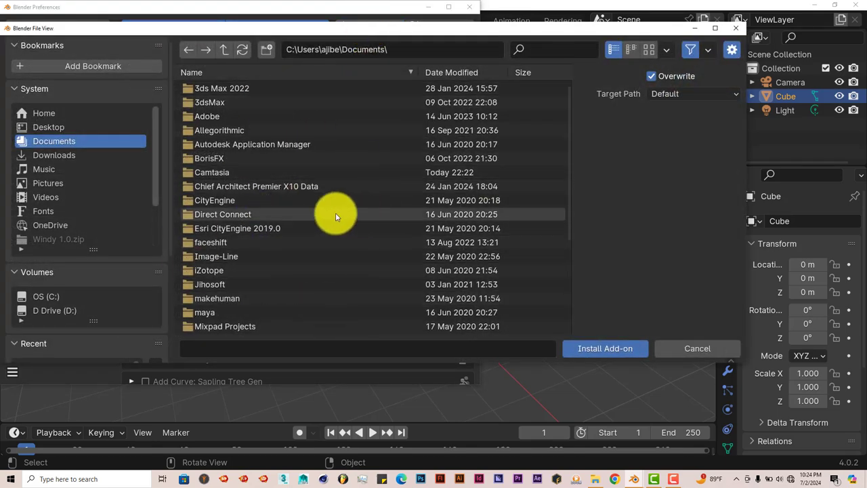
{"action": "left_click", "coordinate": [737, 28]}
{"action": "left_click", "coordinate": [414, 44]}
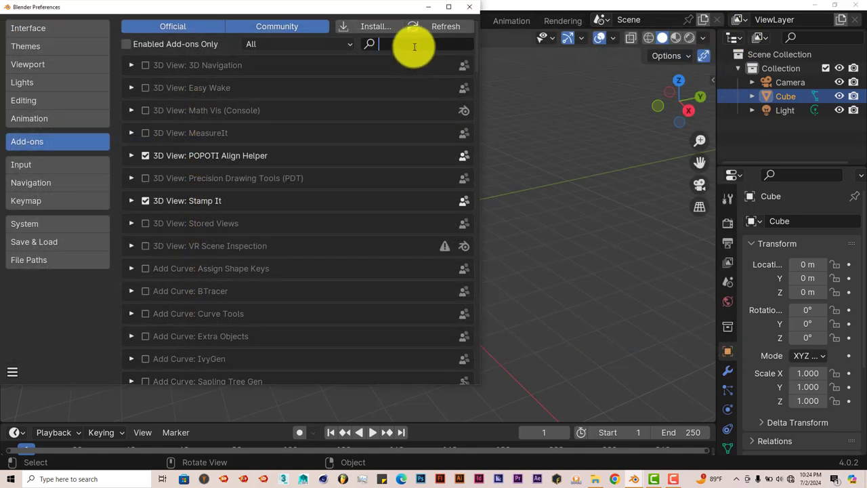
{"action": "type", "text": "sta"}
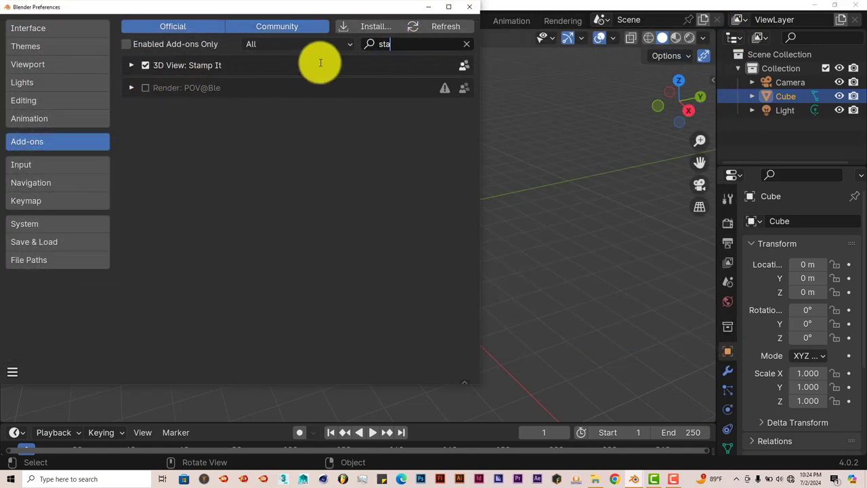
{"action": "left_click", "coordinate": [471, 11]}
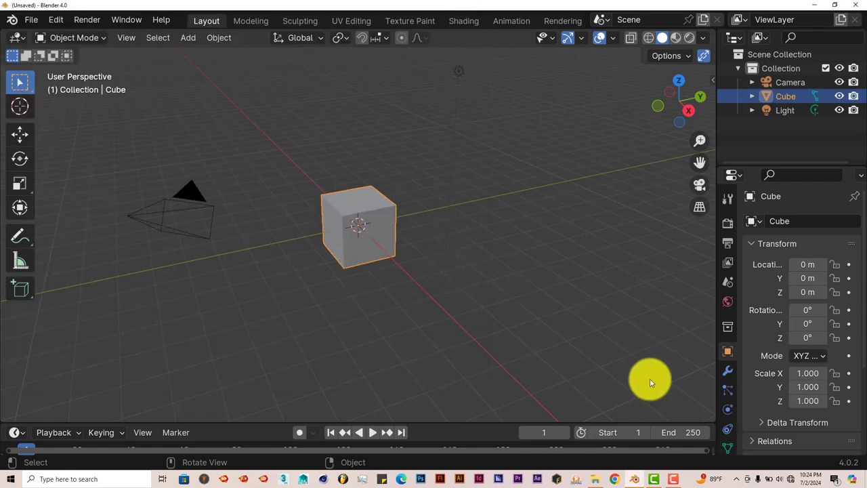
Step: Delete the default cube and add a Monkey mesh in its place
{"action": "scroll", "coordinate": [423, 326], "scroll_direction": "up", "scroll_amount": 3}
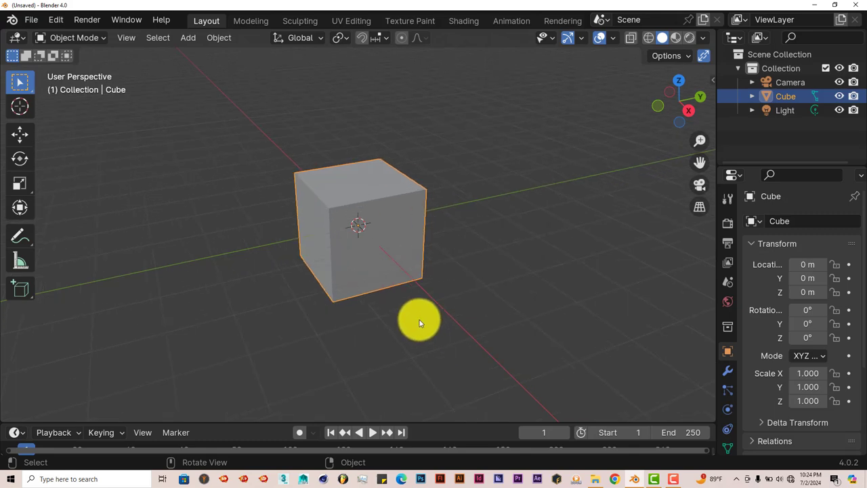
{"action": "middle_click_drag", "start_coordinate": [418, 319], "coordinate": [385, 335]}
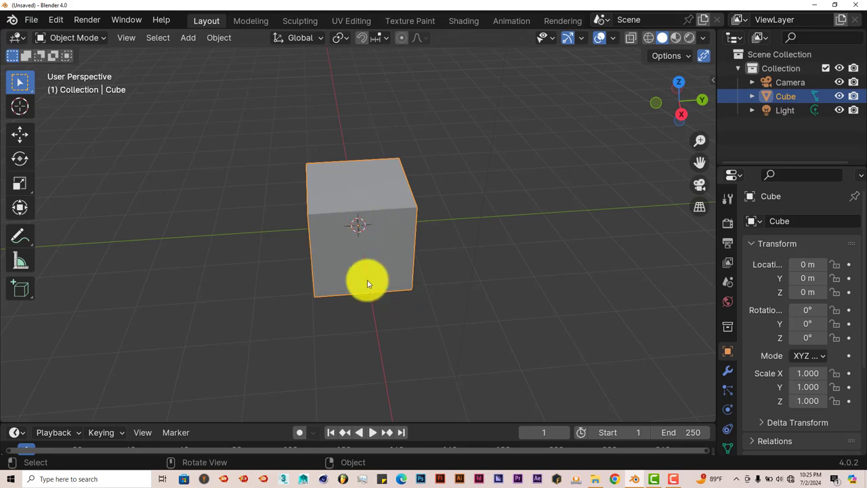
{"action": "key", "text": "Delete"}
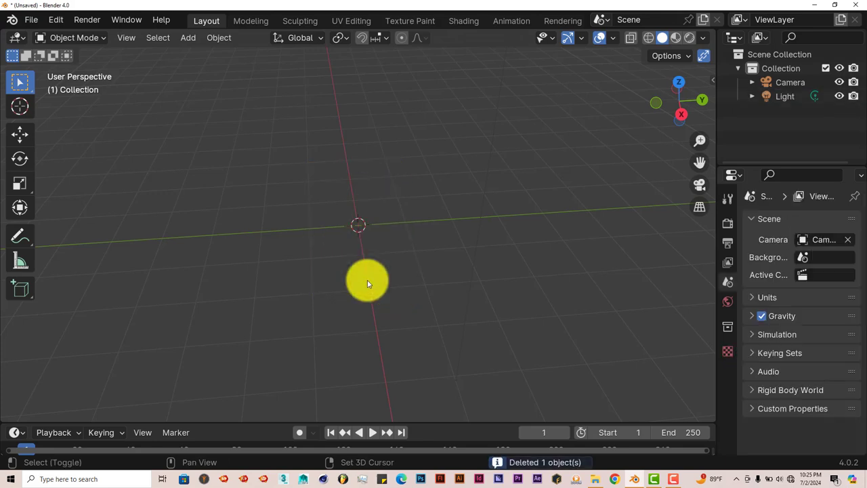
{"action": "key", "text": "shift+a"}
{"action": "mouse_move", "coordinate": [361, 198]}
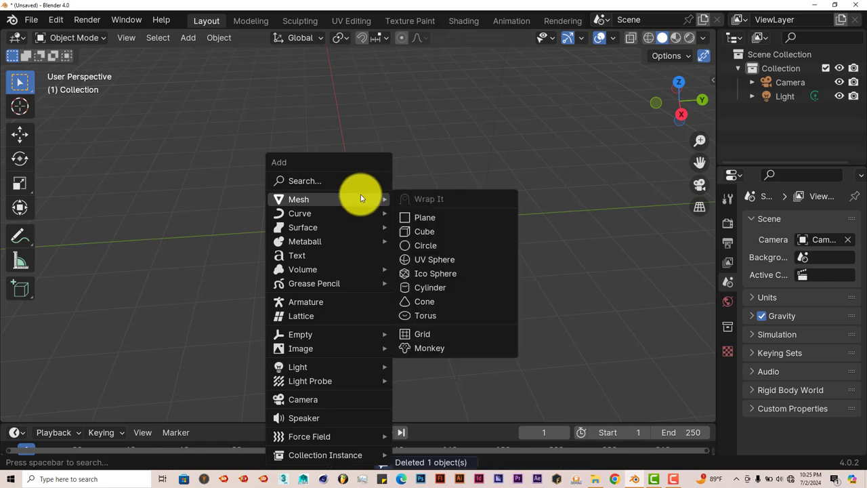
{"action": "left_click", "coordinate": [429, 346]}
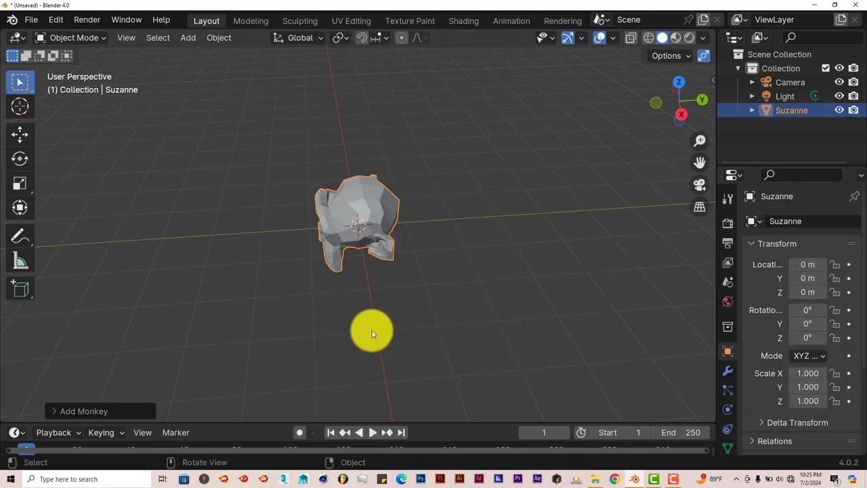
Step: Add a Subdivision Surface modifier to the monkey head, raise its viewport level, and apply the modifier
{"action": "middle_click_drag", "start_coordinate": [386, 329], "coordinate": [478, 303]}
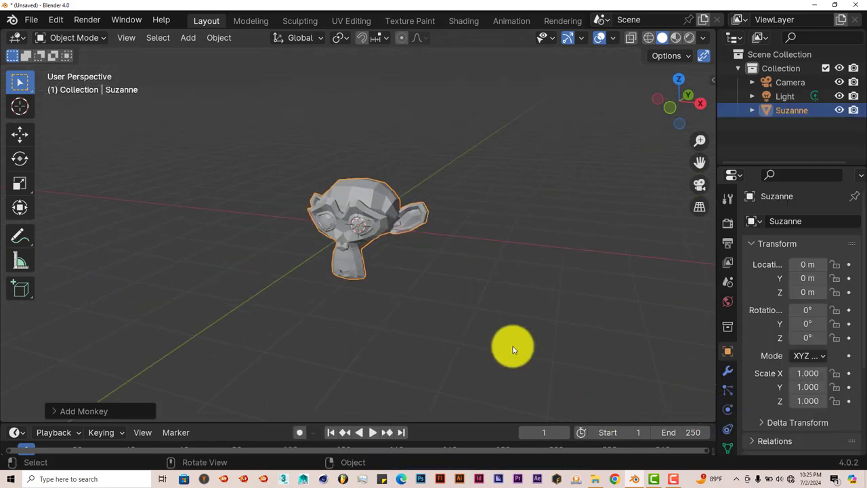
{"action": "key", "text": "KP_1"}
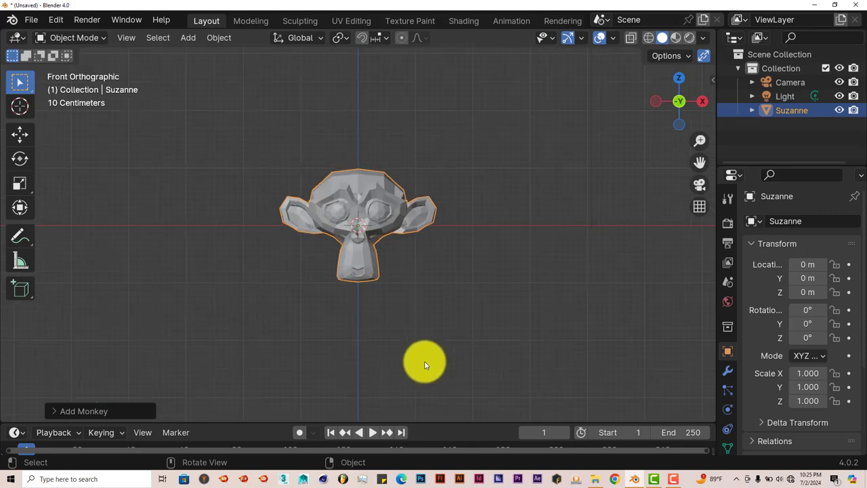
{"action": "scroll", "coordinate": [425, 364], "scroll_direction": "up", "scroll_amount": 1}
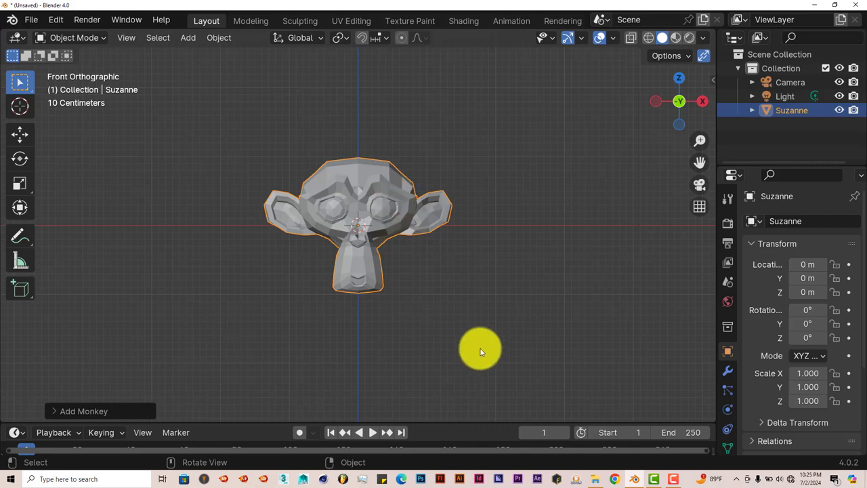
{"action": "left_click", "coordinate": [729, 371]}
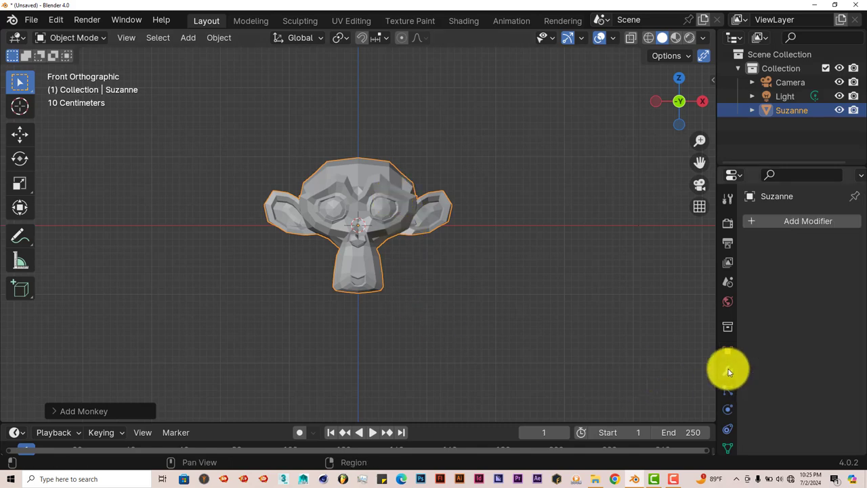
{"action": "left_click", "coordinate": [779, 221]}
{"action": "left_click", "coordinate": [788, 222]}
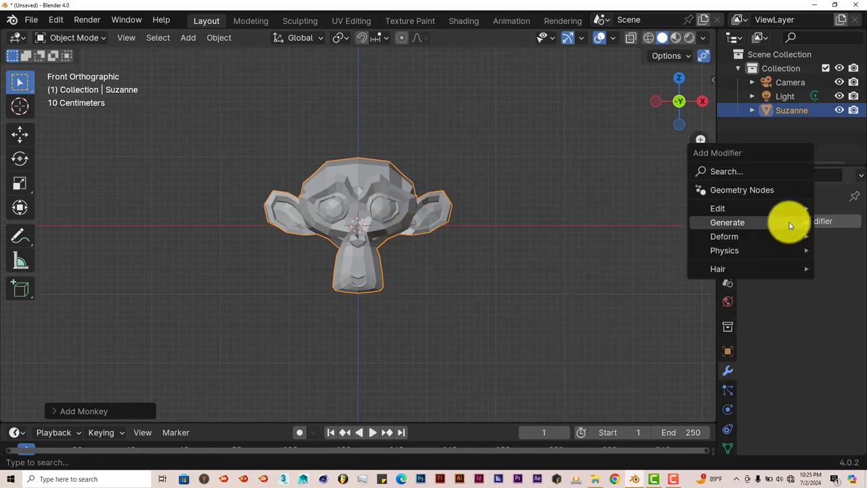
{"action": "mouse_move", "coordinate": [790, 224]}
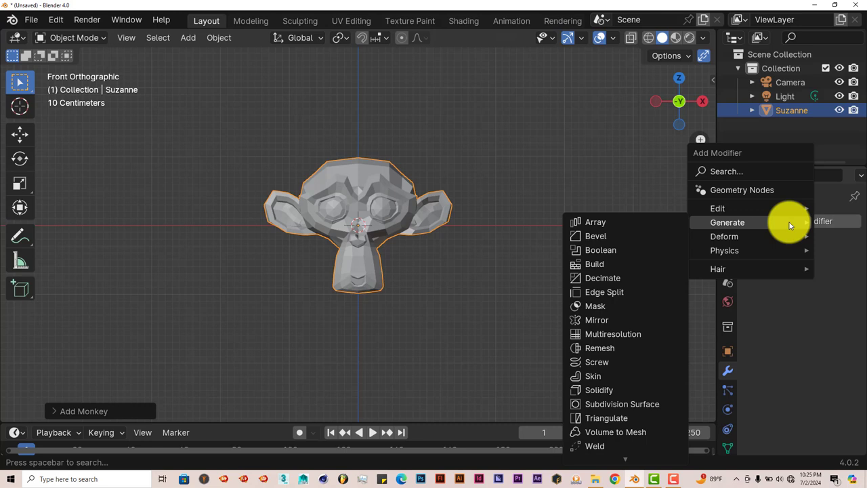
{"action": "left_click", "coordinate": [642, 404]}
{"action": "left_click", "coordinate": [837, 282]}
{"action": "left_click", "coordinate": [826, 245]}
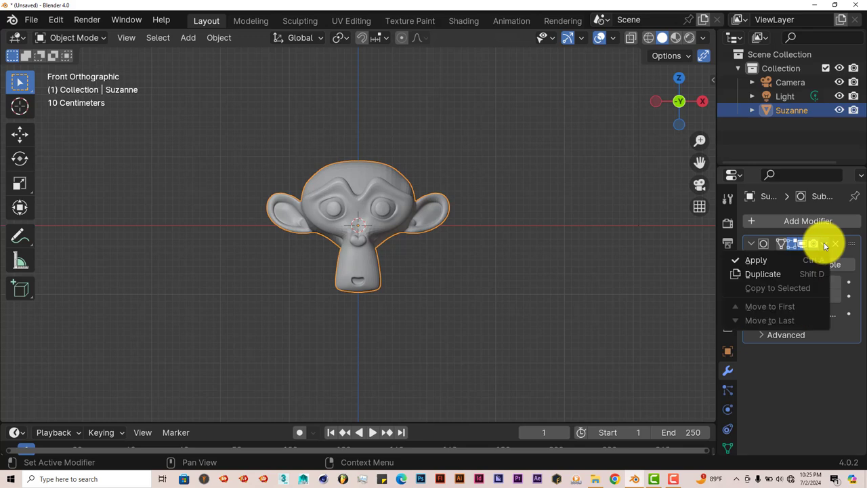
{"action": "left_click", "coordinate": [788, 260]}
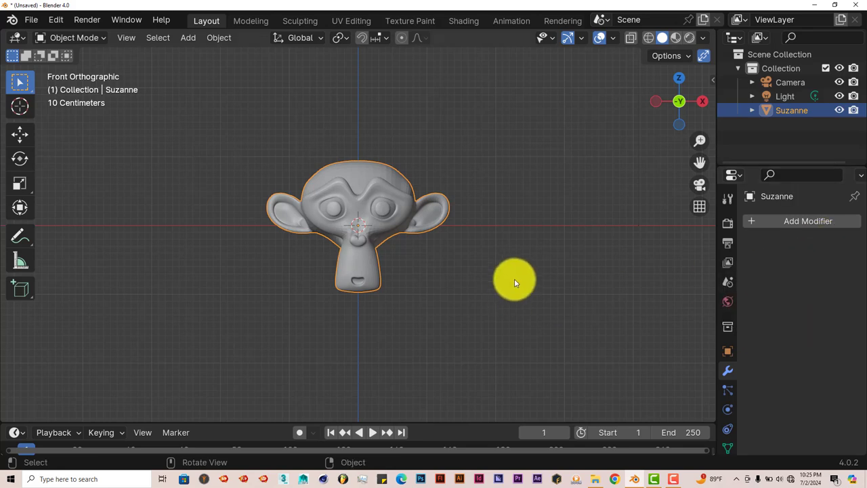
Step: Set the monkey head's shading to Shade Smooth
{"action": "right_click", "coordinate": [441, 283]}
{"action": "left_click", "coordinate": [423, 213]}
{"action": "scroll", "coordinate": [427, 262], "scroll_direction": "up", "scroll_amount": 1}
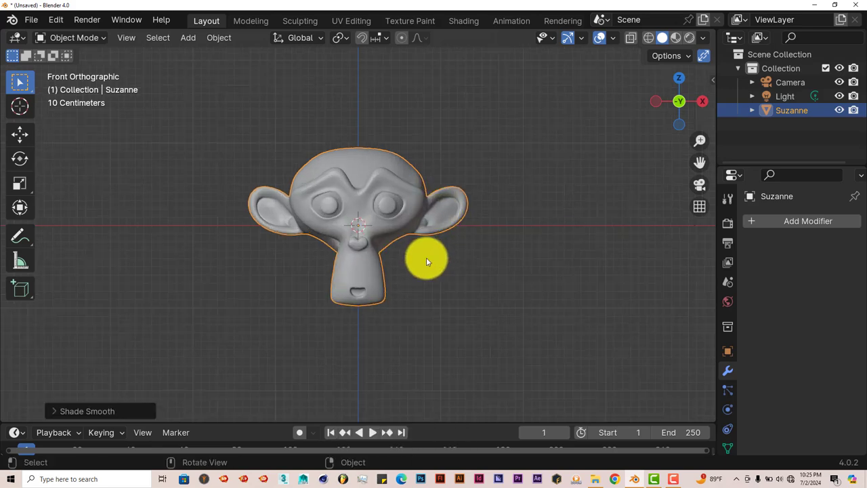
{"action": "scroll", "coordinate": [427, 262], "scroll_direction": "up", "scroll_amount": 2}
{"action": "left_click_drag", "start_coordinate": [701, 163], "coordinate": [698, 180]}
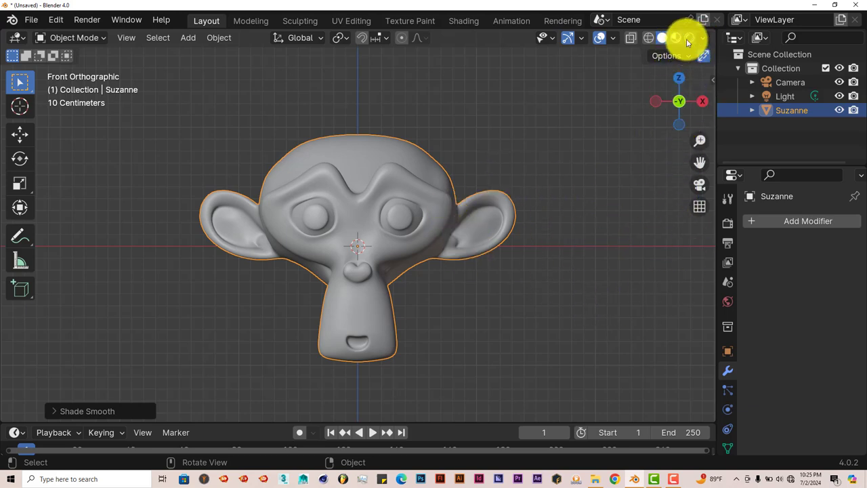
Step: Switch the viewport to rendered shading and set the world background color to a pale blue with a value of about 0.692
{"action": "left_click", "coordinate": [686, 39]}
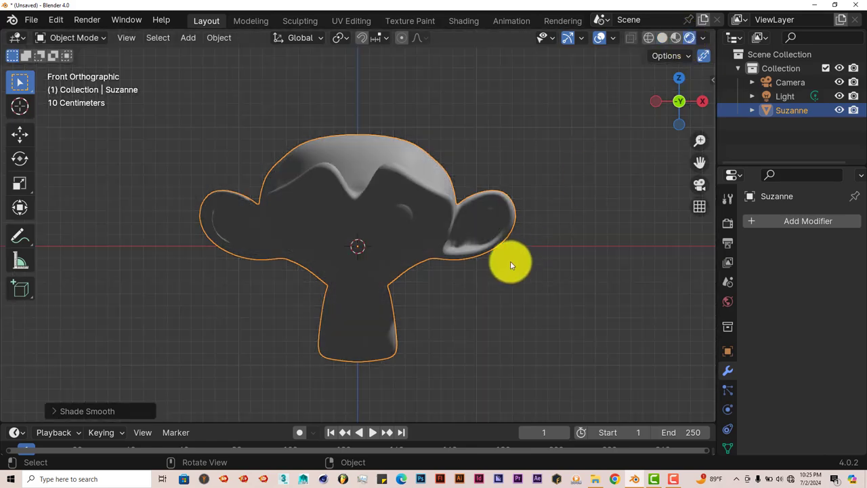
{"action": "left_click", "coordinate": [728, 301]}
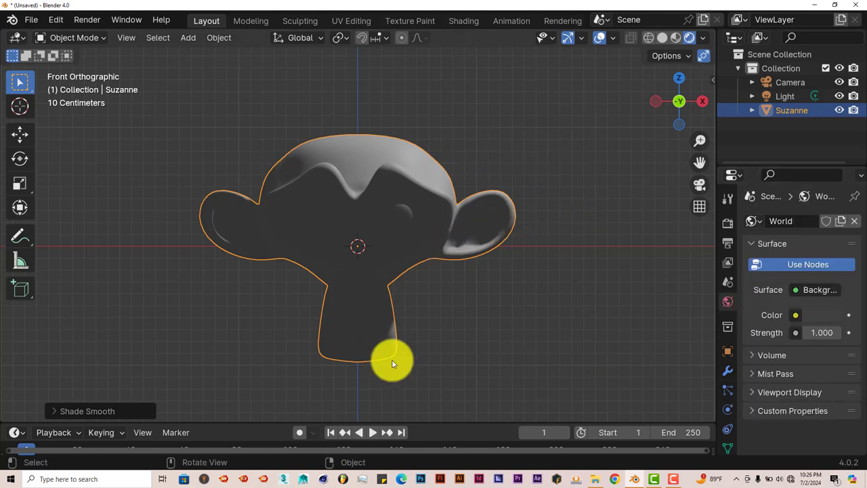
{"action": "left_click", "coordinate": [816, 318]}
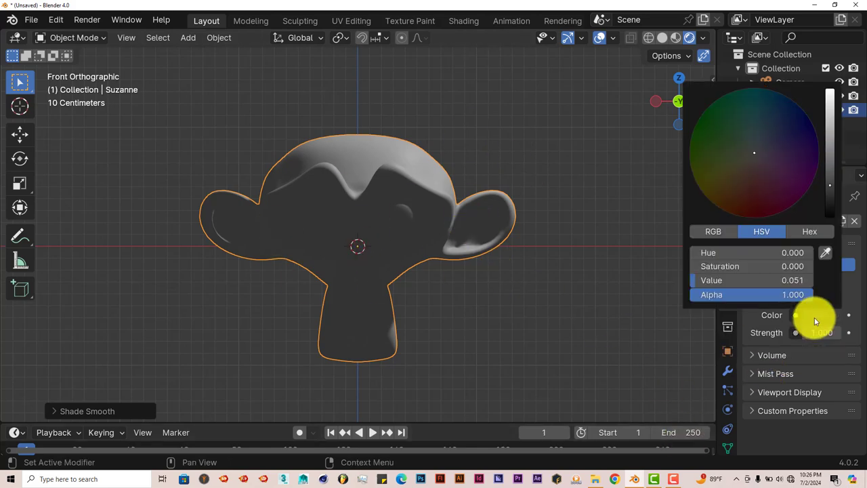
{"action": "left_click", "coordinate": [832, 107]}
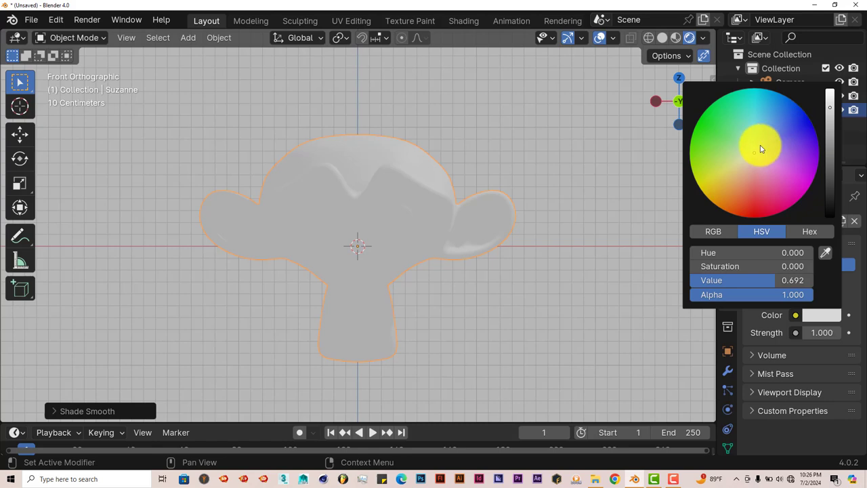
{"action": "left_click", "coordinate": [760, 145]}
Step: Create a new material for the monkey head
{"action": "middle_click_drag", "start_coordinate": [496, 333], "coordinate": [368, 319]}
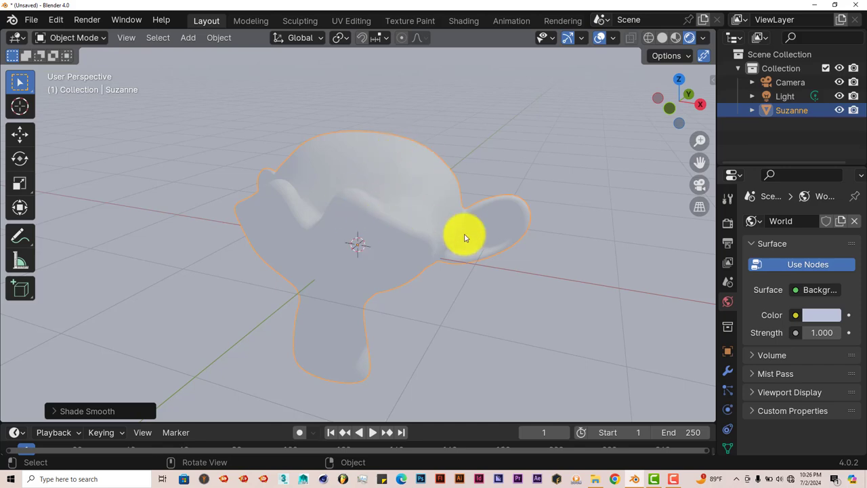
{"action": "scroll", "coordinate": [728, 384], "scroll_direction": "down", "scroll_amount": 3}
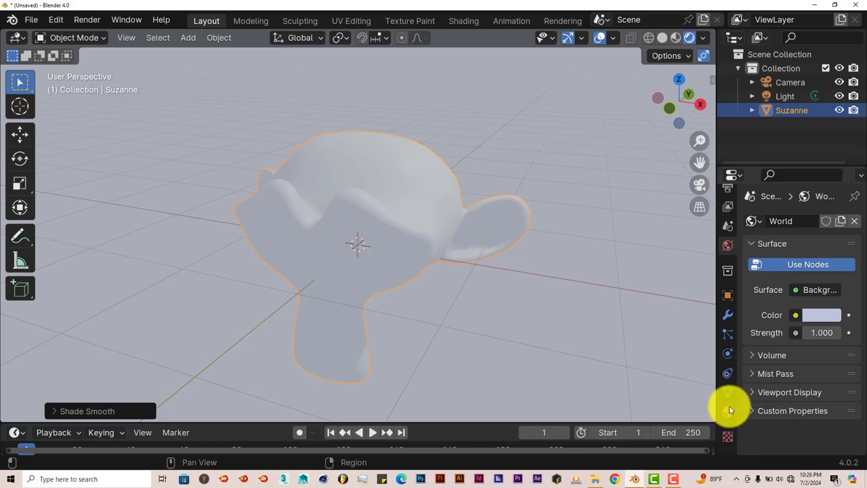
{"action": "left_click", "coordinate": [729, 410]}
{"action": "left_click", "coordinate": [797, 284]}
Step: Split the 3D viewport vertically and turn the second area into a Shader Editor with a narrower sidebar
{"action": "middle_click_drag", "start_coordinate": [482, 305], "coordinate": [397, 213]}
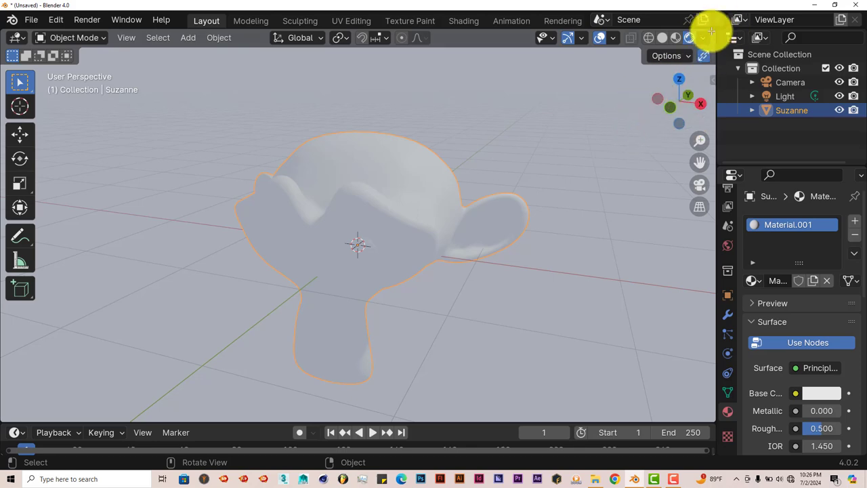
{"action": "left_click_drag", "start_coordinate": [712, 32], "coordinate": [440, 54]}
{"action": "left_click", "coordinate": [458, 38]}
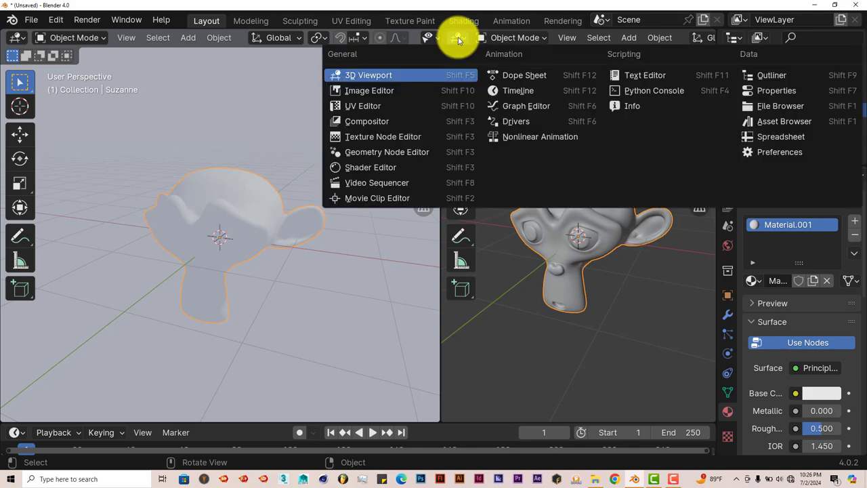
{"action": "left_click", "coordinate": [387, 169]}
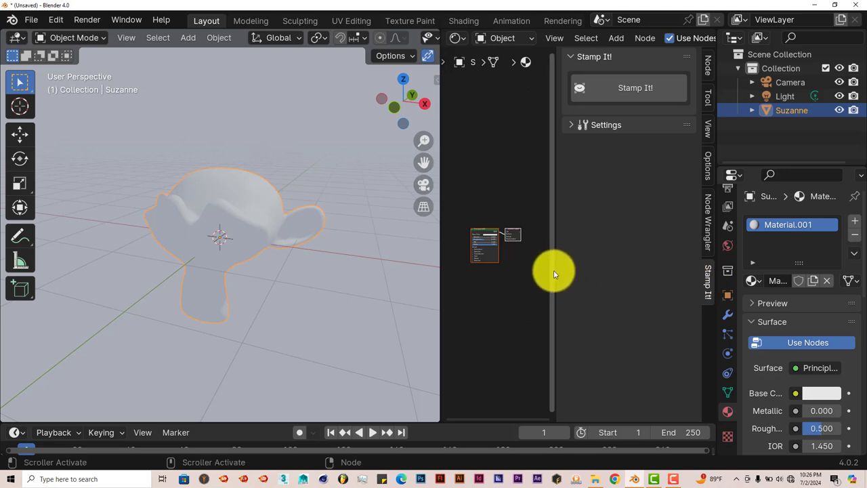
{"action": "left_click_drag", "start_coordinate": [554, 270], "coordinate": [609, 266]}
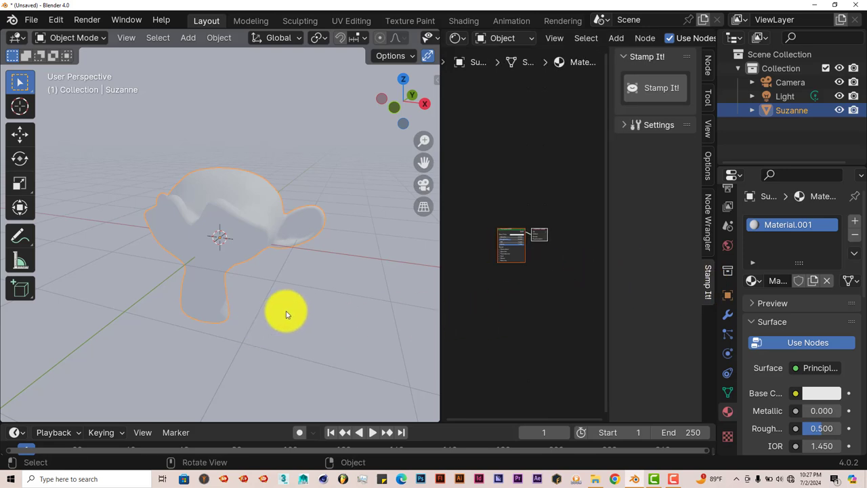
Step: Place the 3D cursor on the surface of the monkey's face, just below the brow, using the Cursor tool
{"action": "middle_click_drag", "start_coordinate": [286, 313], "coordinate": [162, 281]}
{"action": "scroll", "coordinate": [225, 247], "scroll_direction": "up", "scroll_amount": 3}
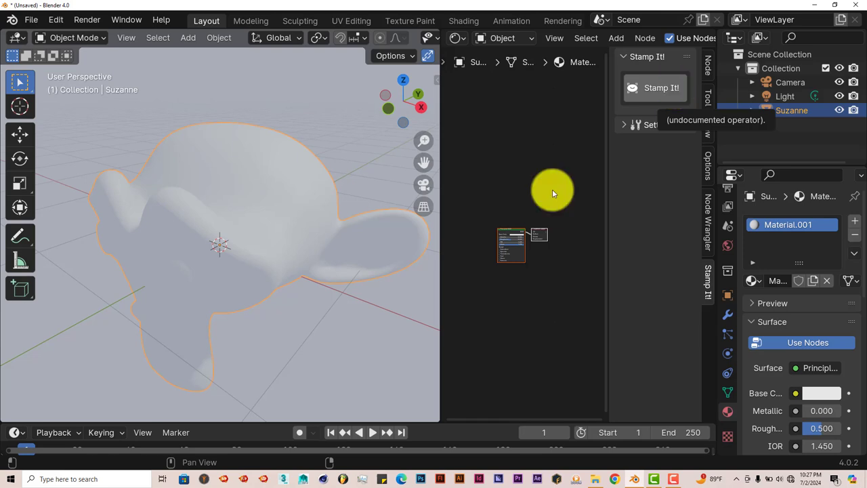
{"action": "middle_click_drag", "start_coordinate": [234, 249], "coordinate": [77, 207]}
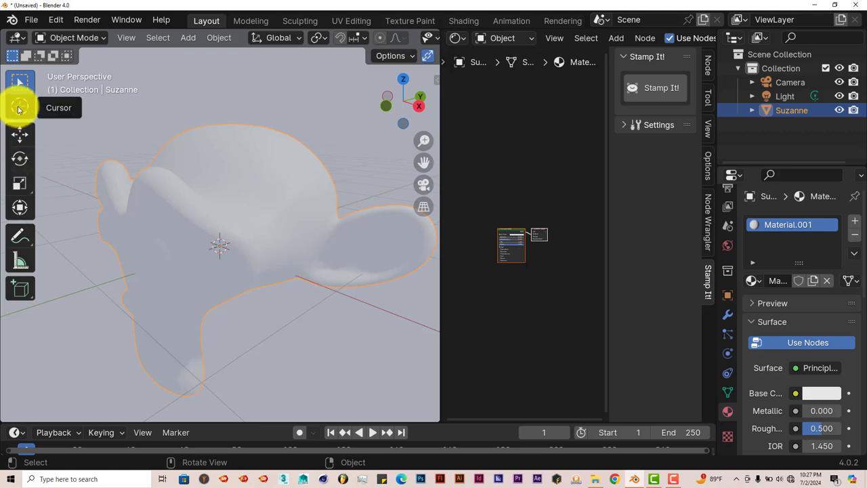
{"action": "left_click", "coordinate": [19, 107]}
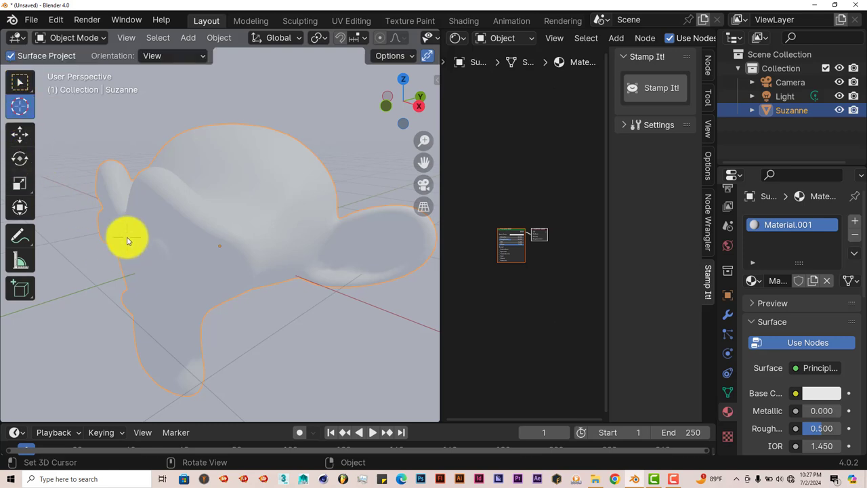
{"action": "mouse_move", "coordinate": [151, 303]}
{"action": "middle_mouse_down"}
{"action": "mouse_move", "coordinate": [173, 302]}
{"action": "mouse_move", "coordinate": [160, 302]}
{"action": "middle_mouse_up"}
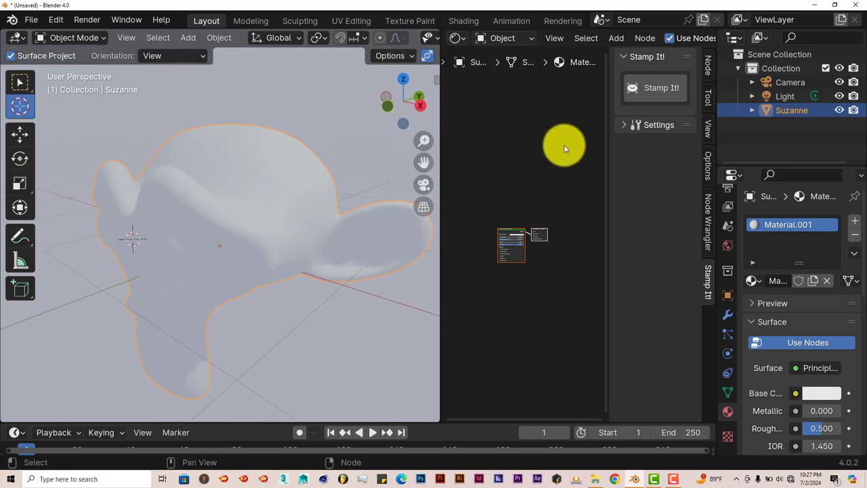
Step: Add a placeholder stamp to the monkey head with the Stamp It add-on and move it across the face below the brow
{"action": "left_click", "coordinate": [672, 91]}
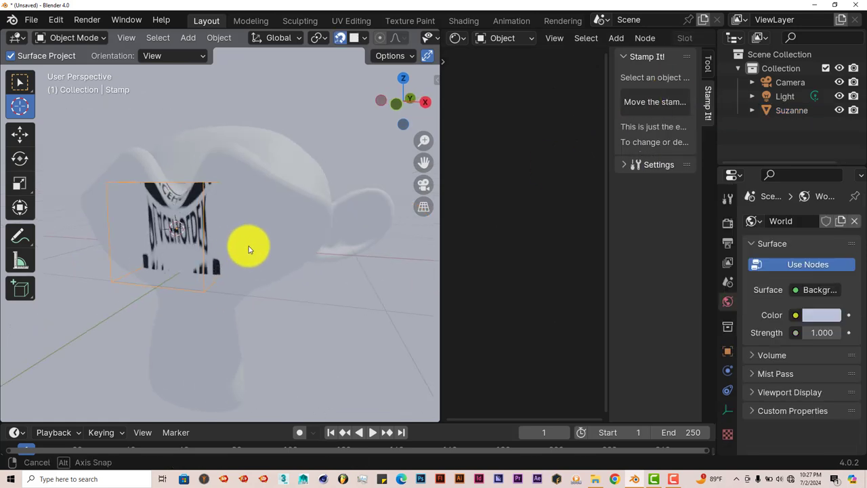
{"action": "middle_click_drag", "start_coordinate": [285, 261], "coordinate": [232, 304]}
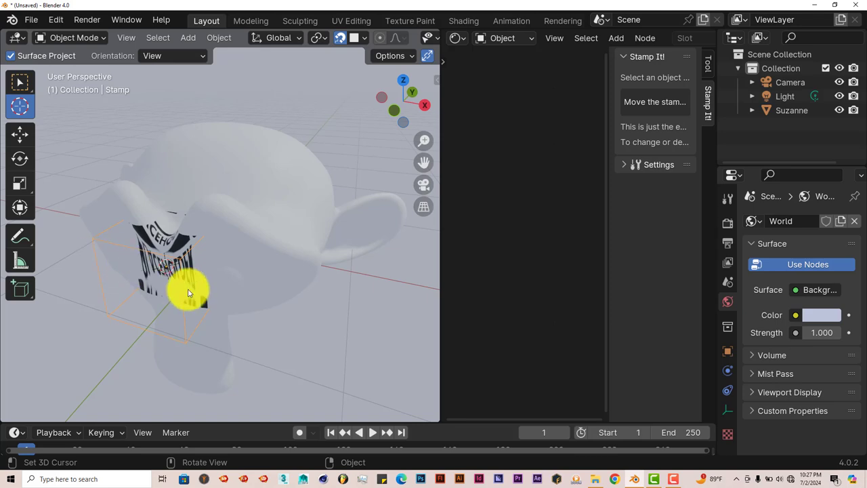
{"action": "key", "text": "g"}
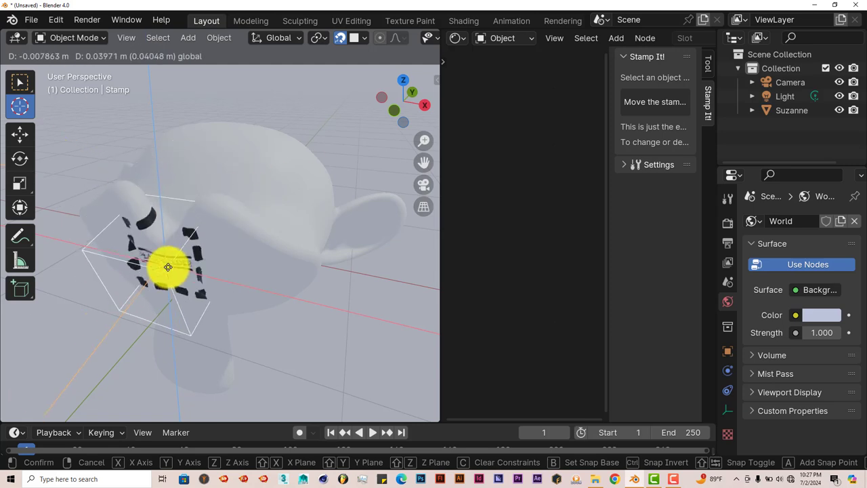
{"action": "left_click", "coordinate": [180, 270]}
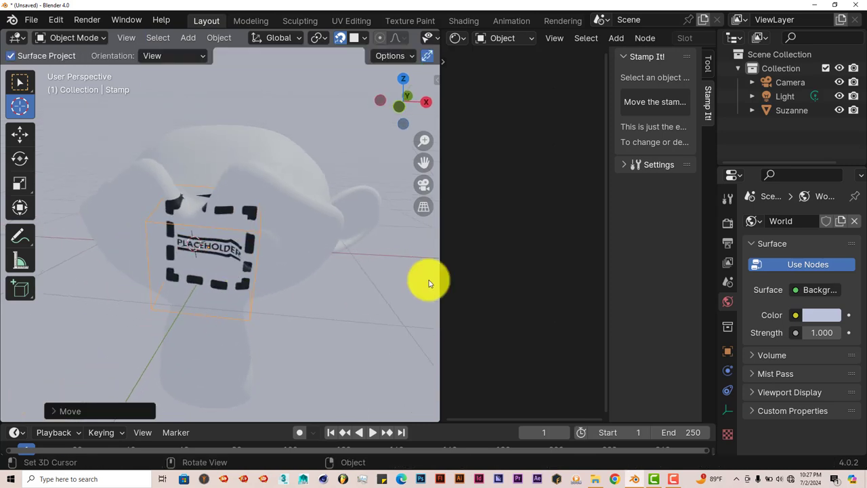
Step: Widen the Shader Editor's sidebar and select the monkey head with the Move tool
{"action": "left_click_drag", "start_coordinate": [609, 214], "coordinate": [545, 216]}
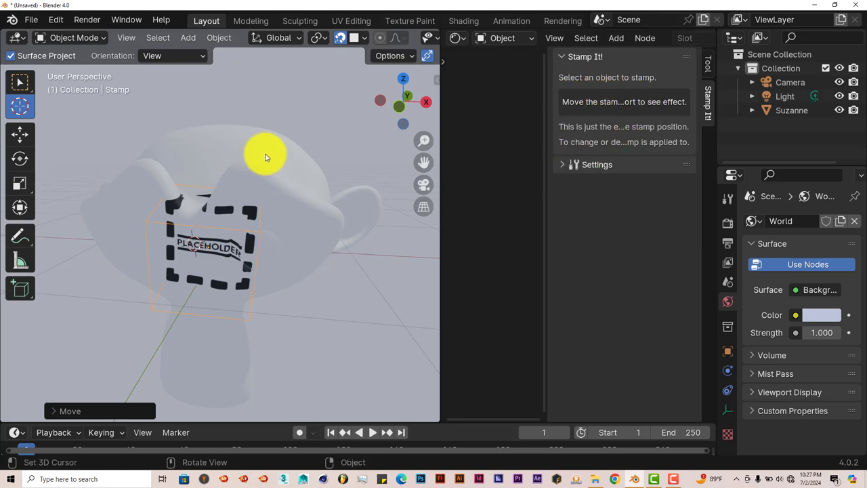
{"action": "left_click", "coordinate": [19, 135]}
{"action": "left_click", "coordinate": [305, 159]}
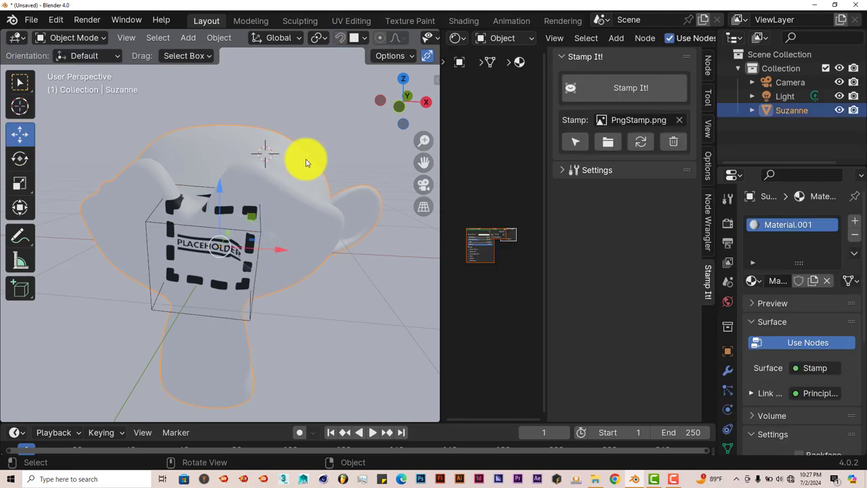
Step: Select the stamp object through the add-on to inspect it on the face, and end with the monkey head selected again
{"action": "left_click", "coordinate": [630, 149]}
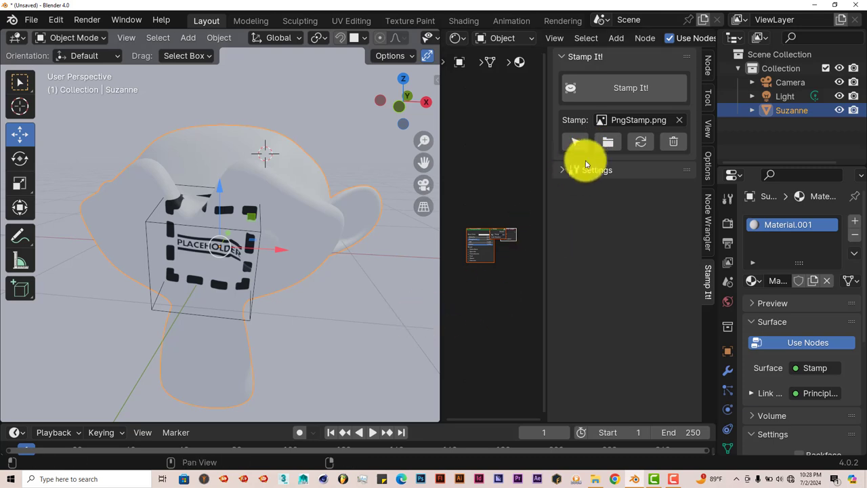
{"action": "left_click", "coordinate": [573, 142]}
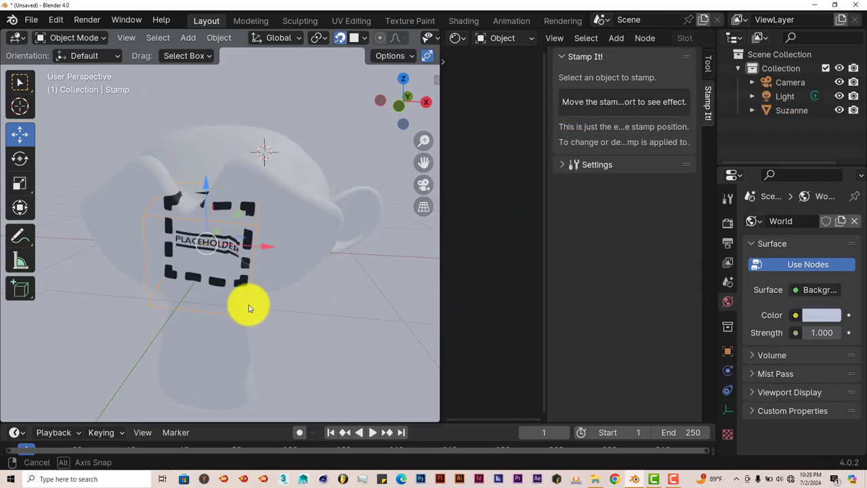
{"action": "middle_click_drag", "start_coordinate": [230, 309], "coordinate": [192, 246]}
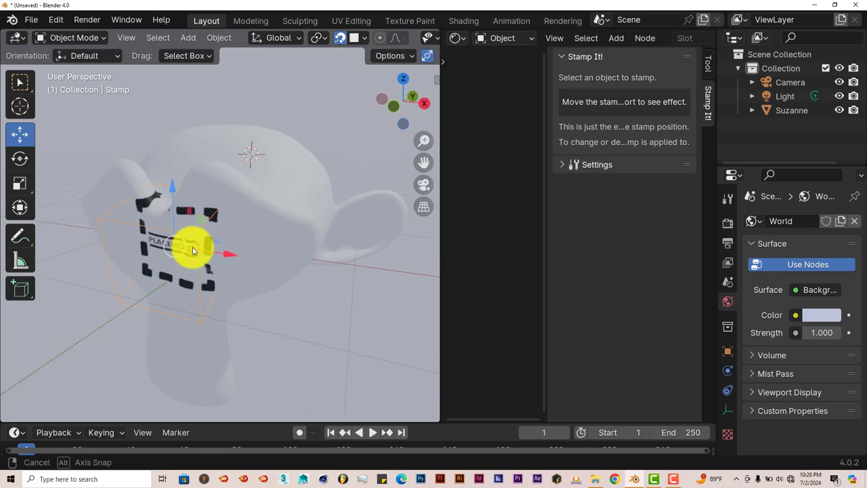
{"action": "left_click", "coordinate": [278, 192]}
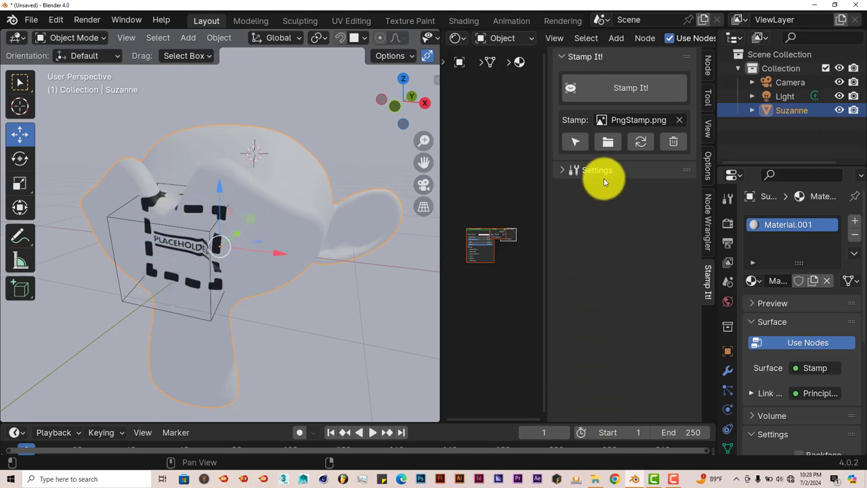
Step: Replace the placeholder stamp image with 1231px-Macro_image_of_cross-section_of_a_kiwifruit.png from D:\Blender textures
{"action": "left_click", "coordinate": [608, 143]}
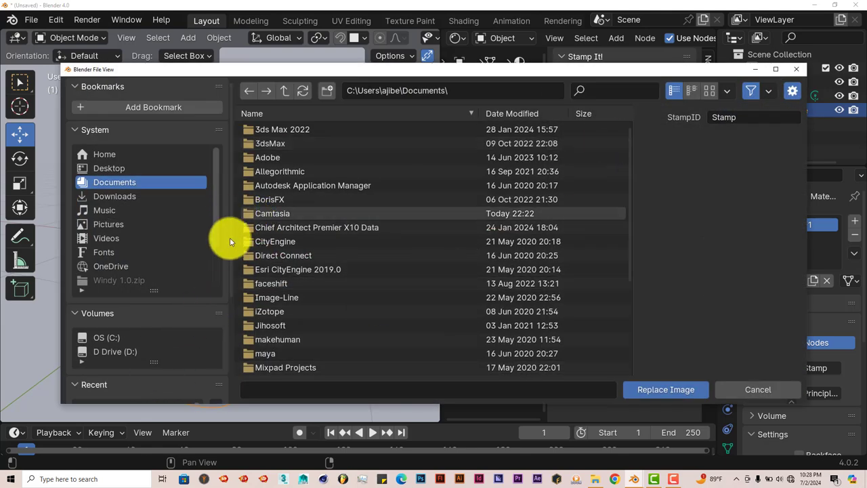
{"action": "left_click", "coordinate": [108, 353]}
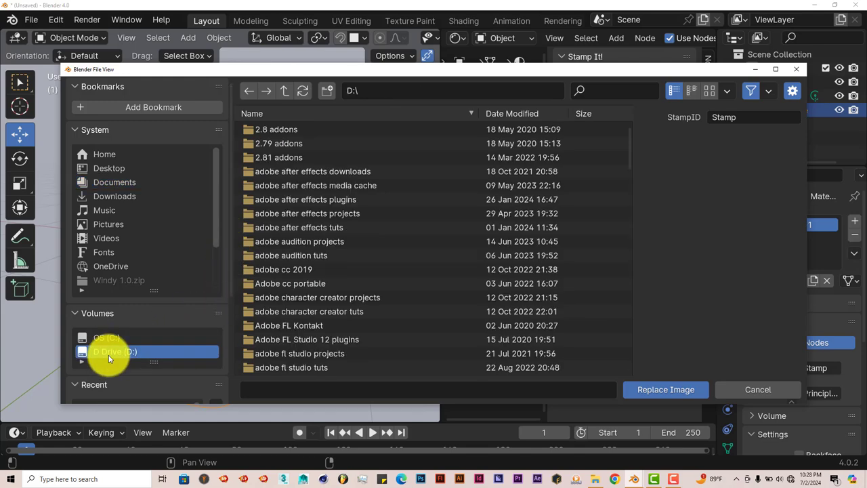
{"action": "scroll", "coordinate": [279, 296], "scroll_direction": "down", "scroll_amount": 20}
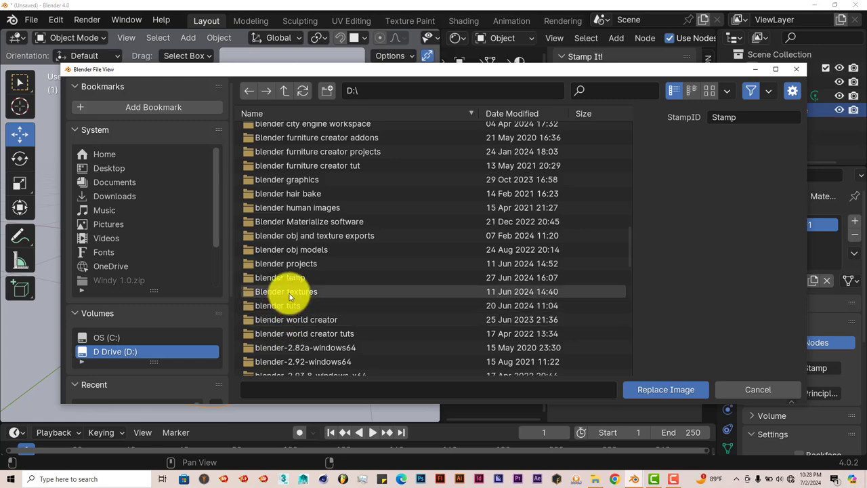
{"action": "double_click", "coordinate": [288, 292]}
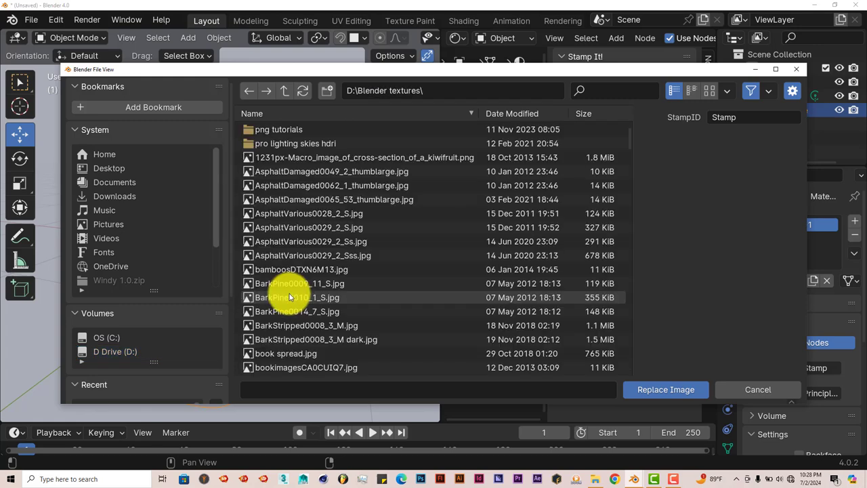
{"action": "left_click", "coordinate": [710, 90]}
{"action": "left_click", "coordinate": [467, 148]}
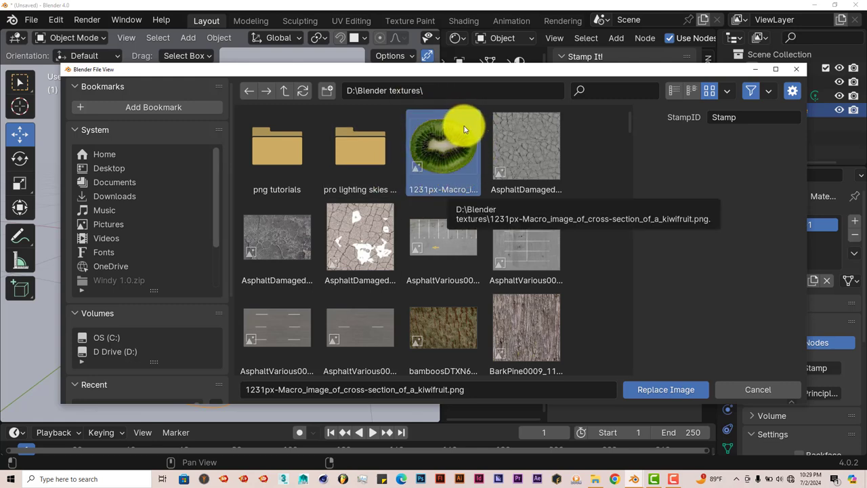
{"action": "left_click", "coordinate": [674, 388]}
{"action": "middle_click_drag", "start_coordinate": [407, 319], "coordinate": [329, 309]}
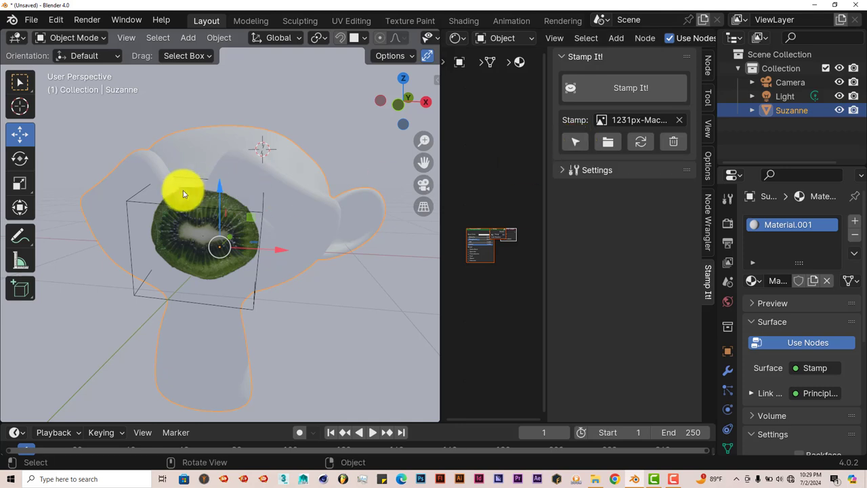
Step: Select the kiwi stamp through the add-on, reposition it on the monkey's face, and reselect the monkey head
{"action": "left_click", "coordinate": [581, 143]}
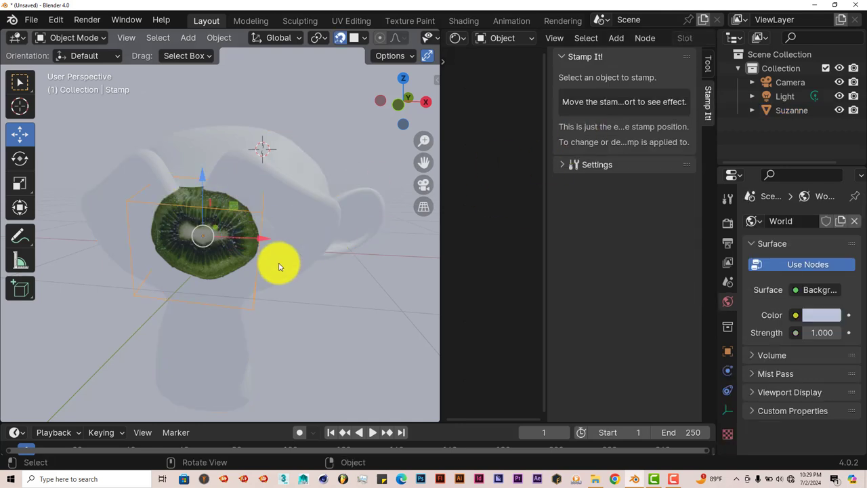
{"action": "left_click_drag", "start_coordinate": [226, 290], "coordinate": [188, 224]}
{"action": "middle_click_drag", "start_coordinate": [272, 288], "coordinate": [296, 313]}
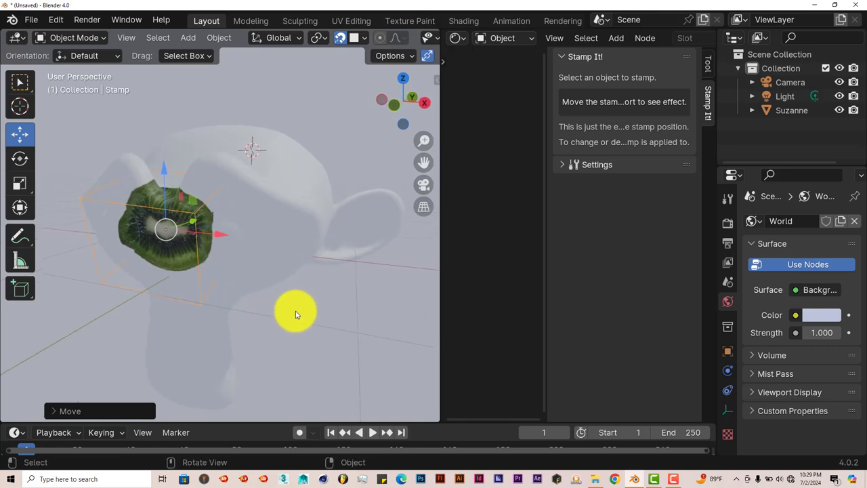
{"action": "left_click", "coordinate": [289, 173]}
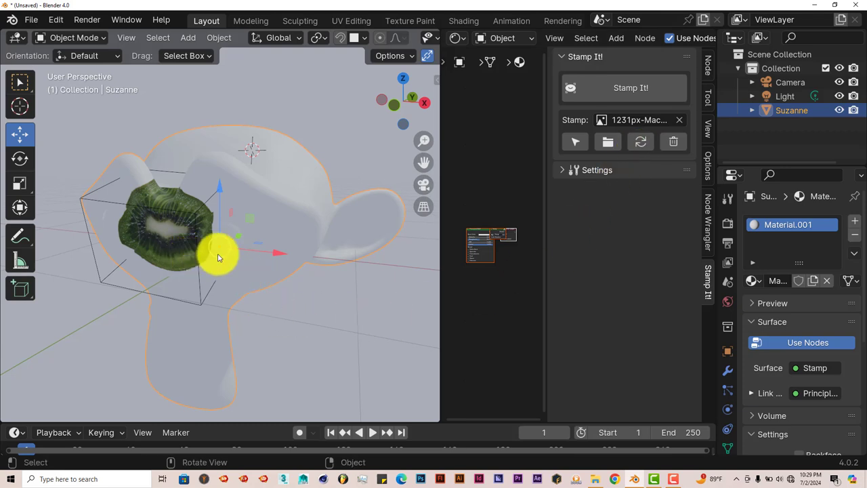
Step: Move the monkey head freely together with its kiwi stamp and inspect the stamp from different angles
{"action": "middle_click_drag", "start_coordinate": [218, 257], "coordinate": [235, 231]}
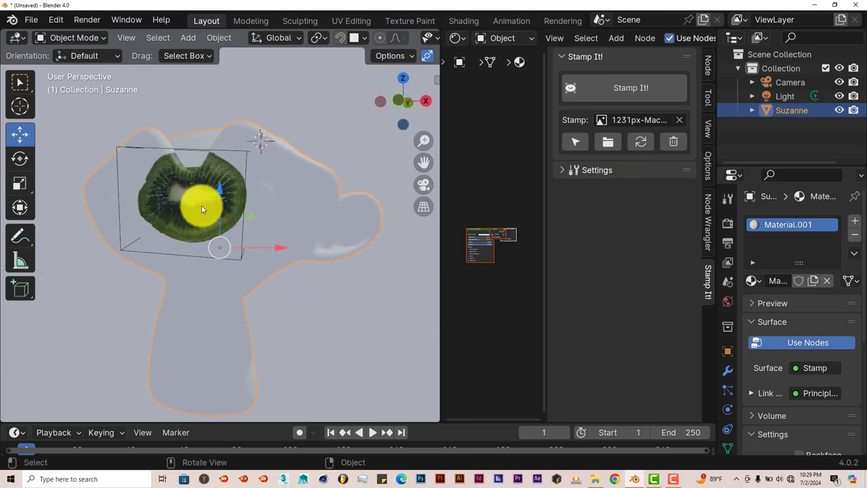
{"action": "middle_click_drag", "start_coordinate": [202, 206], "coordinate": [285, 237]}
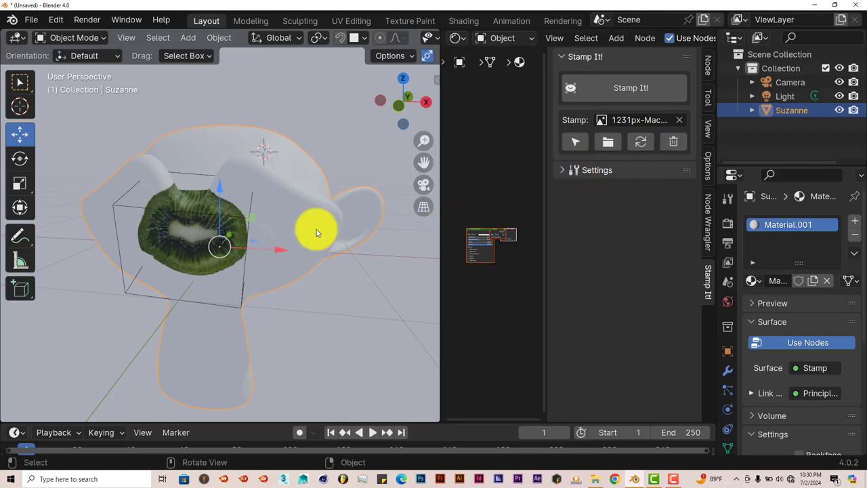
{"action": "middle_click_drag", "start_coordinate": [256, 276], "coordinate": [236, 257]}
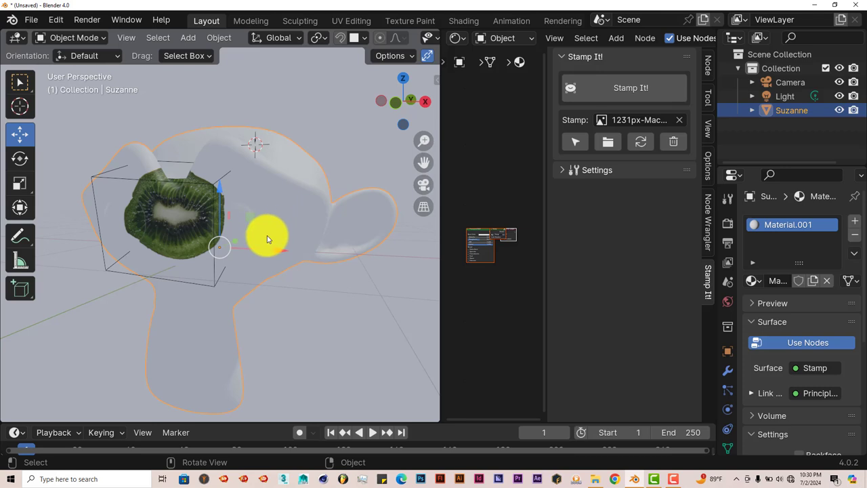
{"action": "scroll", "coordinate": [288, 181], "scroll_direction": "down", "scroll_amount": 3}
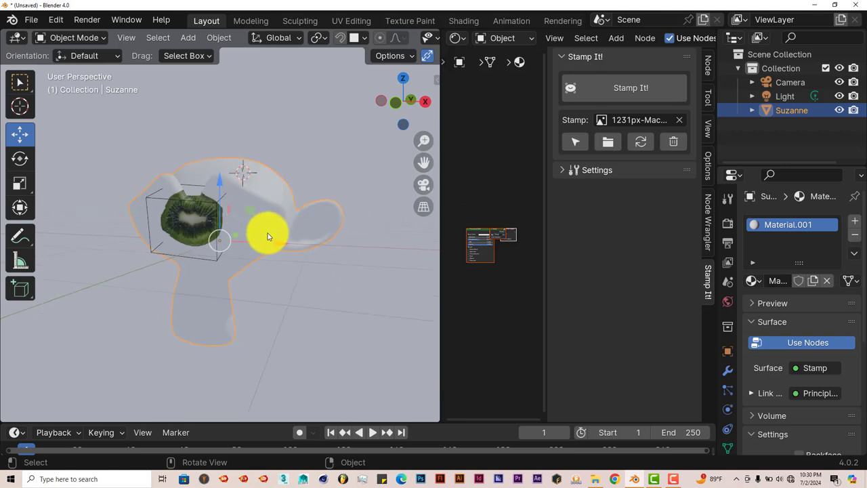
{"action": "key", "text": "g"}
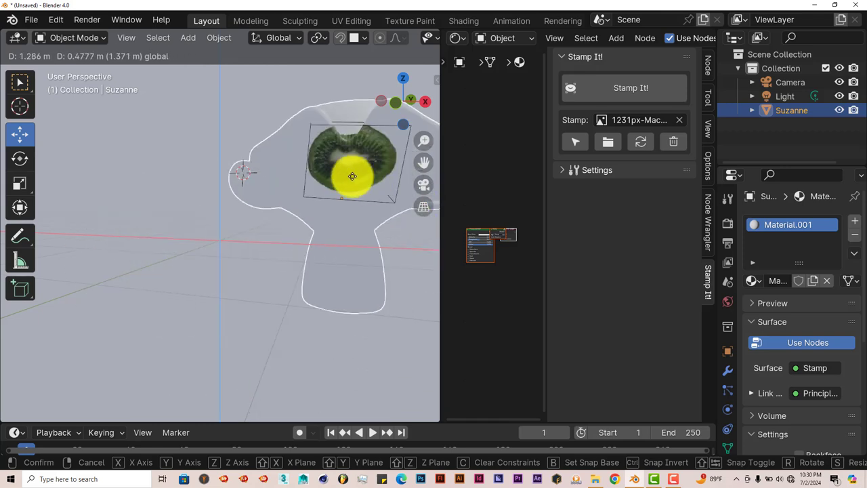
{"action": "left_click", "coordinate": [286, 184]}
{"action": "middle_click_drag", "start_coordinate": [286, 258], "coordinate": [258, 306]}
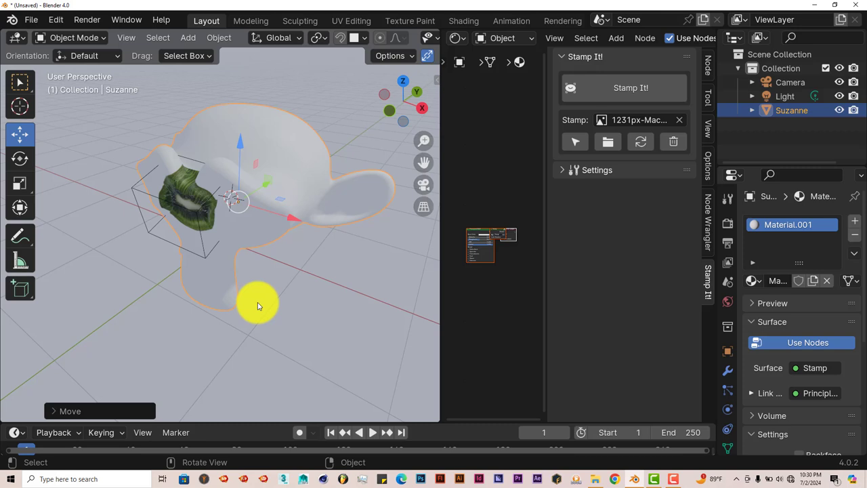
Step: Open the recent file freddy.blend without saving the current scene
{"action": "left_click", "coordinate": [30, 20]}
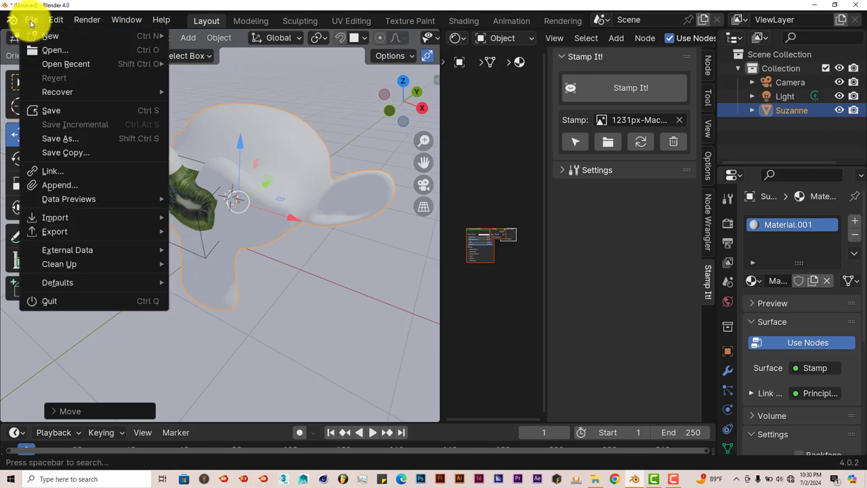
{"action": "mouse_move", "coordinate": [50, 61]}
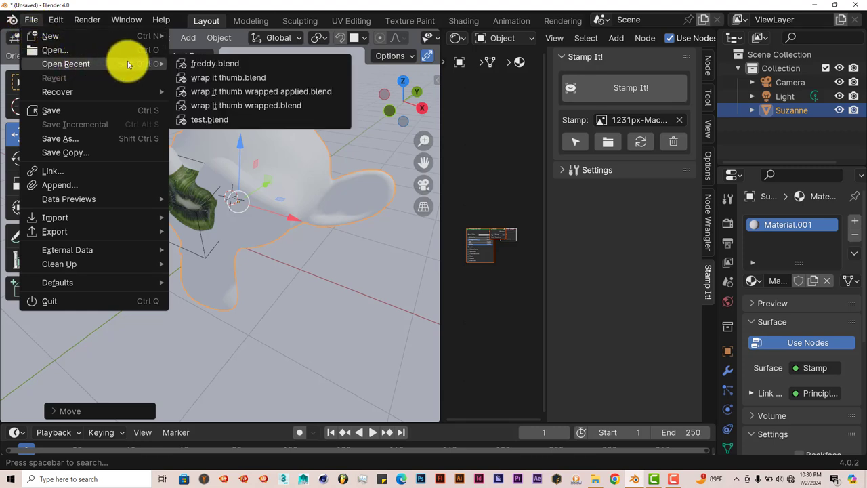
{"action": "left_click", "coordinate": [200, 63]}
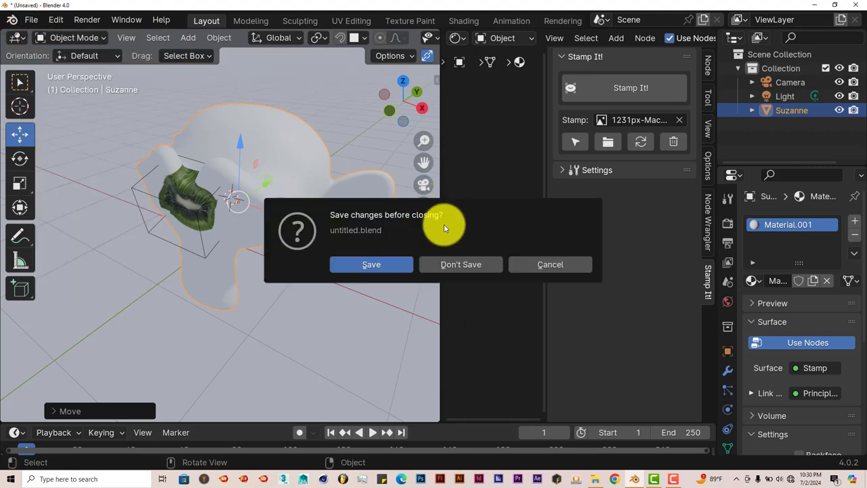
{"action": "left_click", "coordinate": [454, 264]}
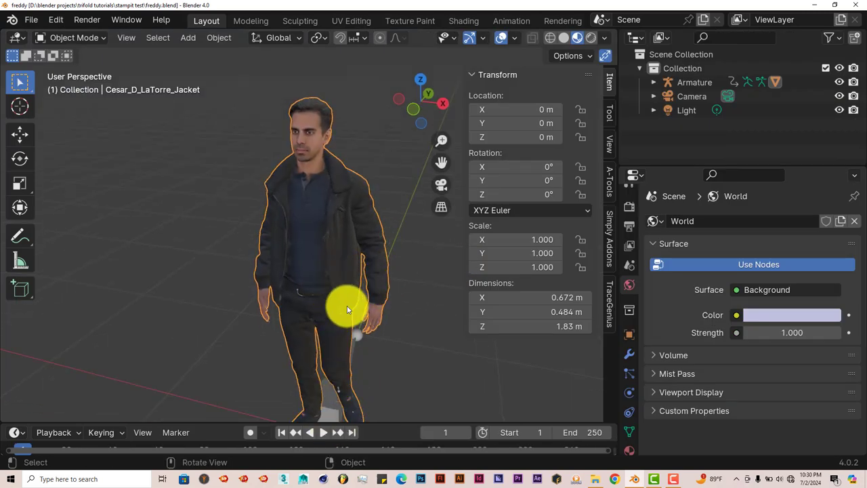
Step: Play the character's walk animation, then stop it and return to the first frame
{"action": "left_click", "coordinate": [324, 431]}
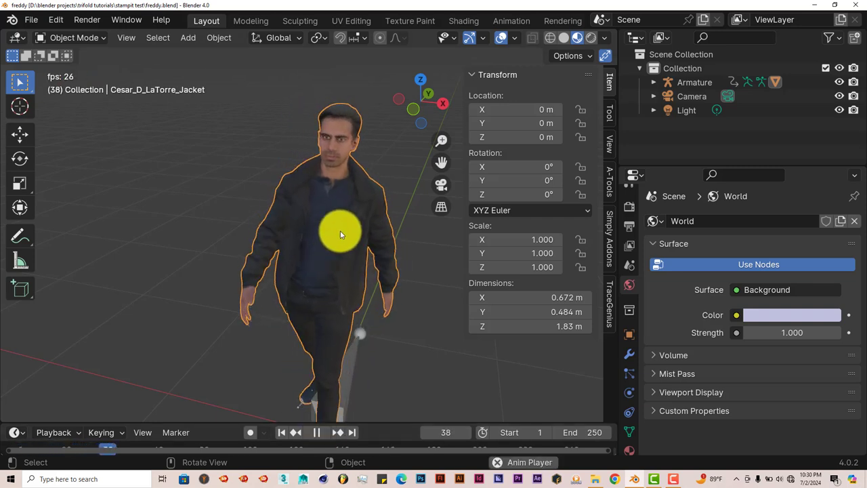
{"action": "left_click", "coordinate": [316, 432]}
{"action": "left_click", "coordinate": [283, 433]}
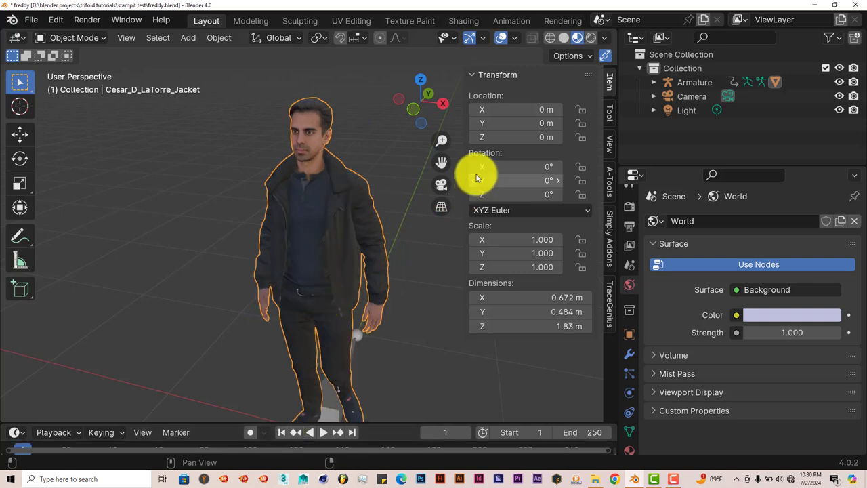
Step: Widen the 3D viewport showing the character and split it vertically into two areas
{"action": "left_click_drag", "start_coordinate": [441, 163], "coordinate": [442, 135]}
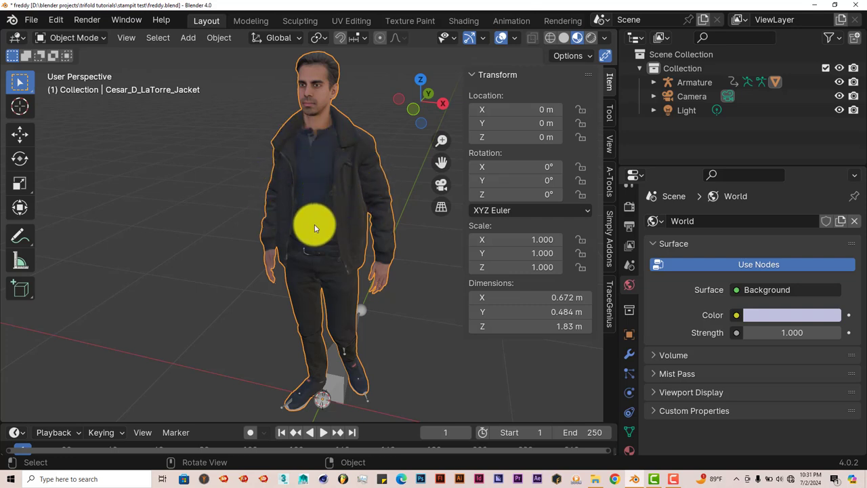
{"action": "scroll", "coordinate": [315, 211], "scroll_direction": "up", "scroll_amount": 2}
{"action": "scroll", "coordinate": [317, 200], "scroll_direction": "down", "scroll_amount": 2}
{"action": "scroll", "coordinate": [325, 177], "scroll_direction": "up", "scroll_amount": 2}
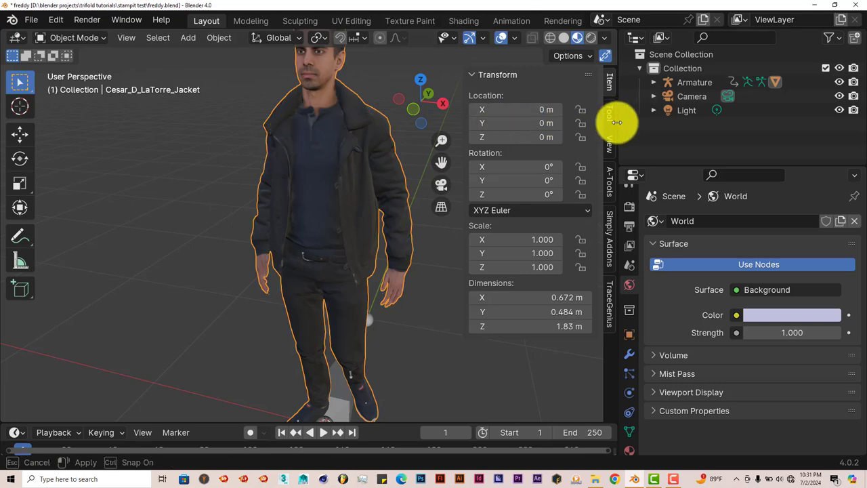
{"action": "left_click_drag", "start_coordinate": [622, 119], "coordinate": [682, 117]}
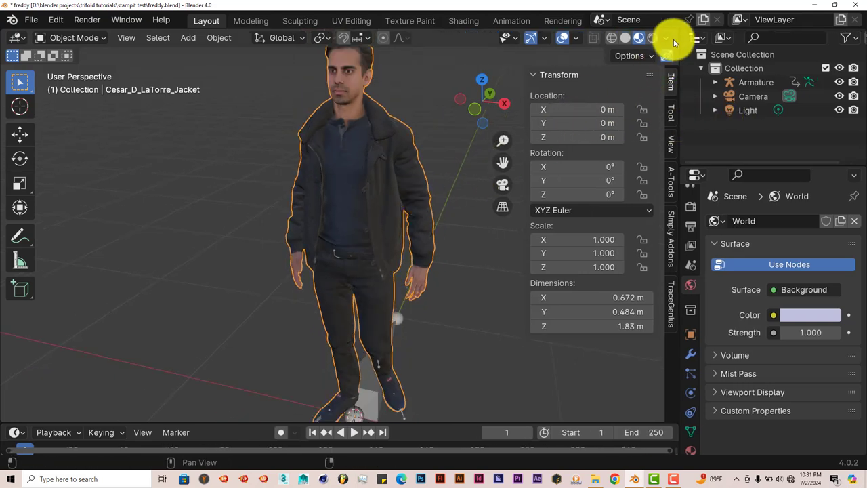
{"action": "left_click_drag", "start_coordinate": [675, 33], "coordinate": [426, 72]}
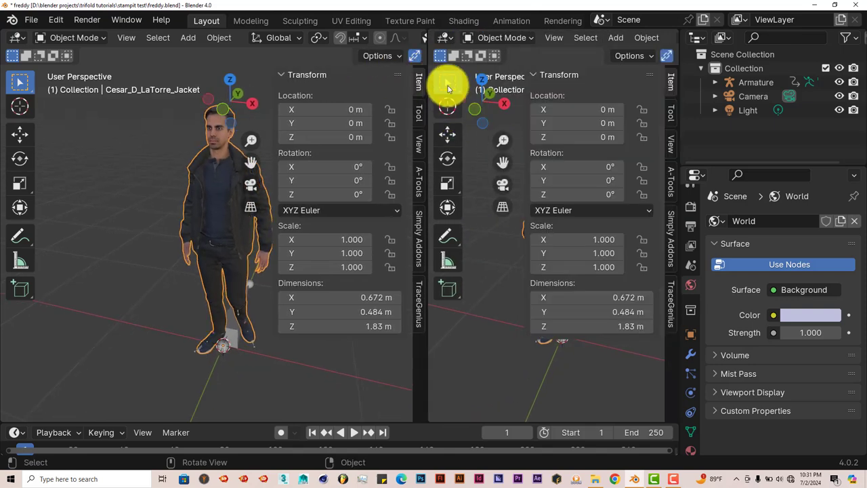
Step: Change the second 3D viewport into a Shader Editor and narrow its sidebar so the material's nodes are visible
{"action": "left_click", "coordinate": [446, 39]}
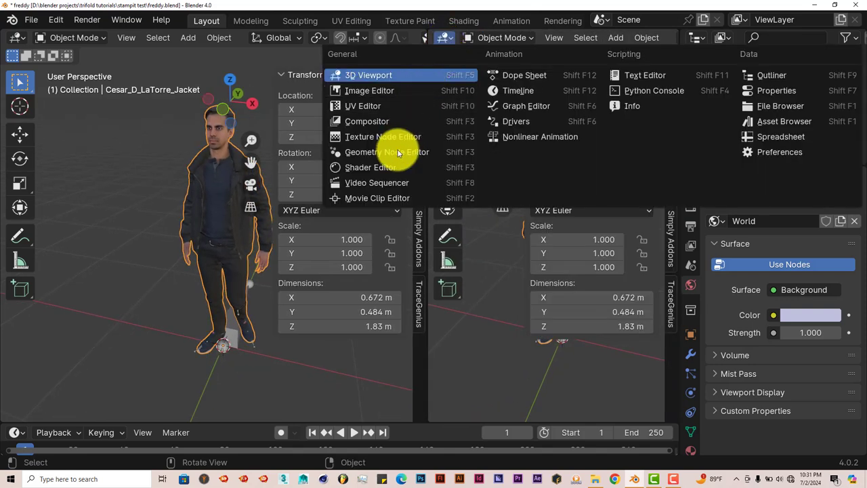
{"action": "left_click", "coordinate": [388, 175]}
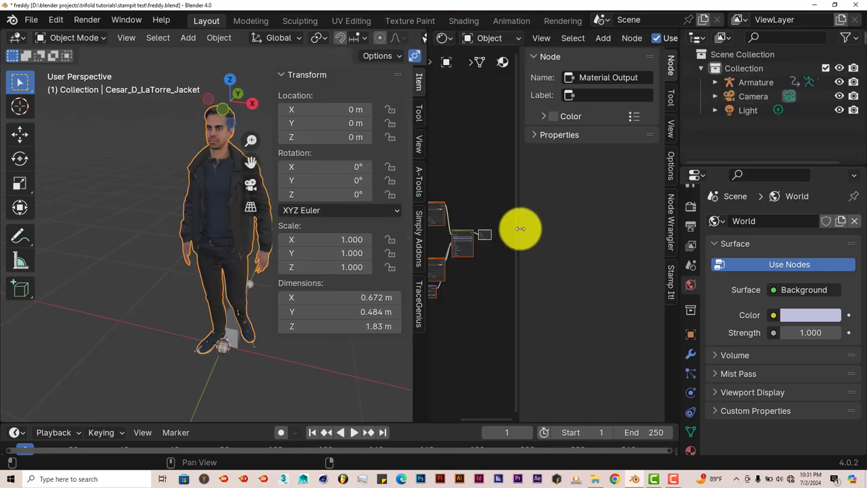
{"action": "left_click_drag", "start_coordinate": [521, 229], "coordinate": [619, 237]}
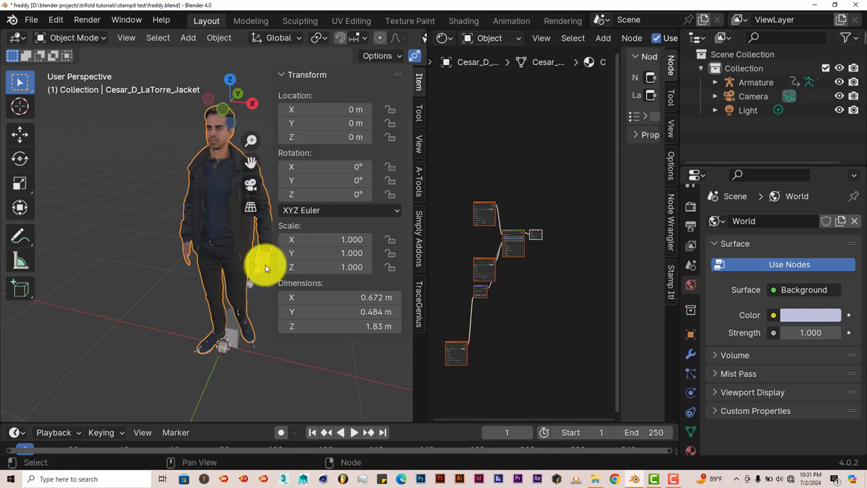
Step: Set the 3D cursor on the character's chest, widen the Stamp It! settings in the Shader Editor and add a stamp
{"action": "middle_click_drag", "start_coordinate": [208, 217], "coordinate": [49, 166]}
{"action": "left_click", "coordinate": [19, 106]}
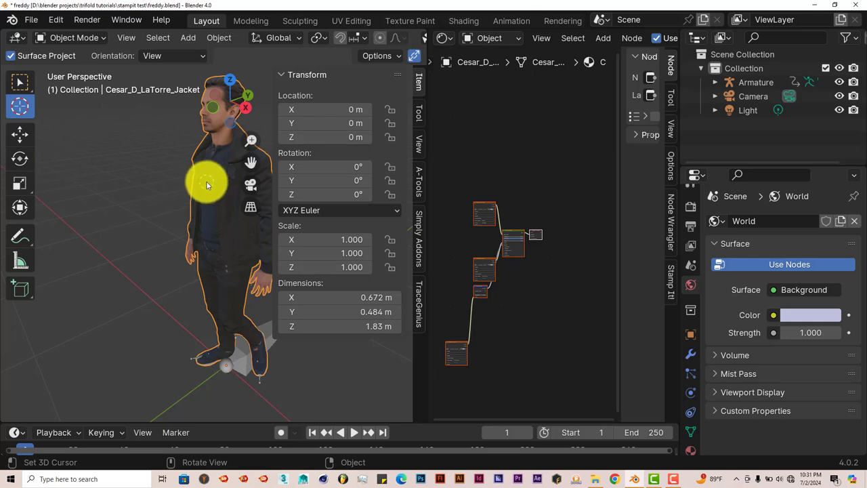
{"action": "left_click", "coordinate": [670, 288]}
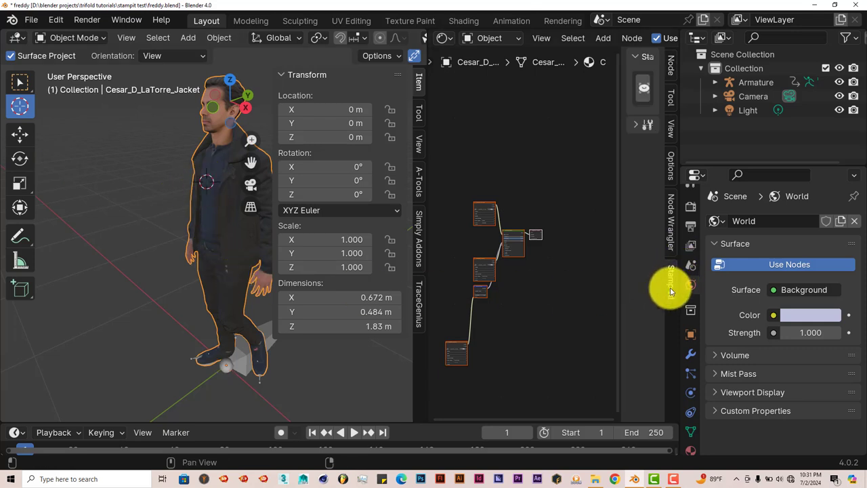
{"action": "left_click_drag", "start_coordinate": [618, 221], "coordinate": [509, 224]}
{"action": "scroll", "coordinate": [226, 275], "scroll_direction": "up", "scroll_amount": 2}
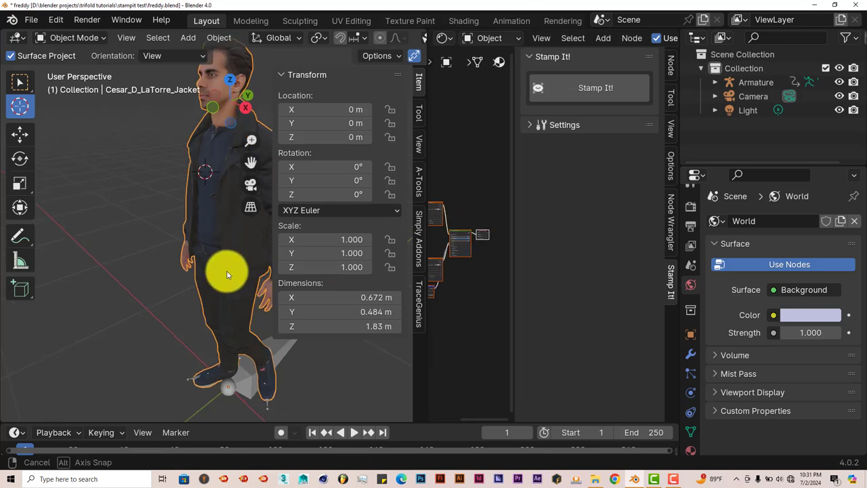
{"action": "left_click", "coordinate": [590, 95]}
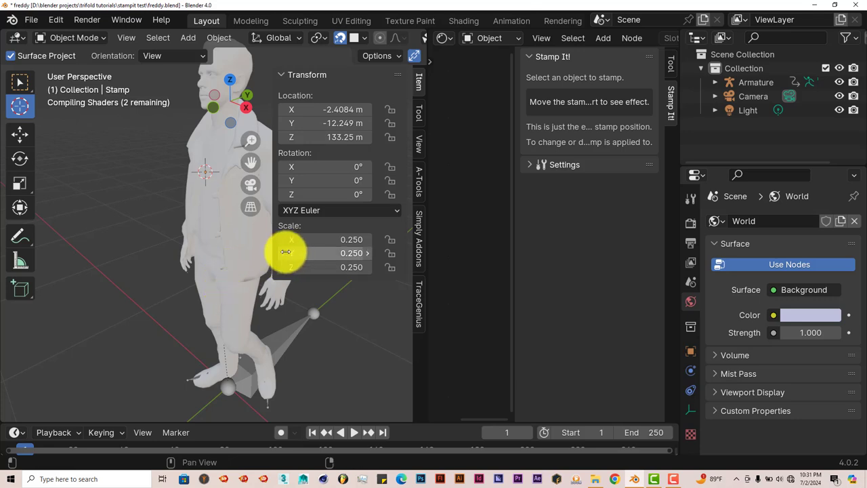
Step: Scale the tiny placeholder stamp on the character's chest up to about 7.353 on all axes
{"action": "scroll", "coordinate": [243, 288], "scroll_direction": "down", "scroll_amount": 1}
{"action": "scroll", "coordinate": [243, 287], "scroll_direction": "up", "scroll_amount": 3}
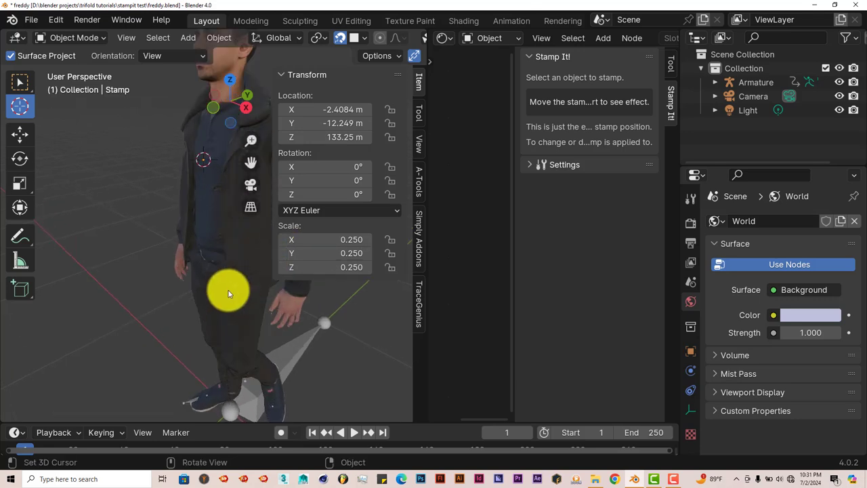
{"action": "middle_click_drag", "start_coordinate": [228, 291], "coordinate": [267, 253]}
{"action": "scroll", "coordinate": [203, 265], "scroll_direction": "up", "scroll_amount": 2}
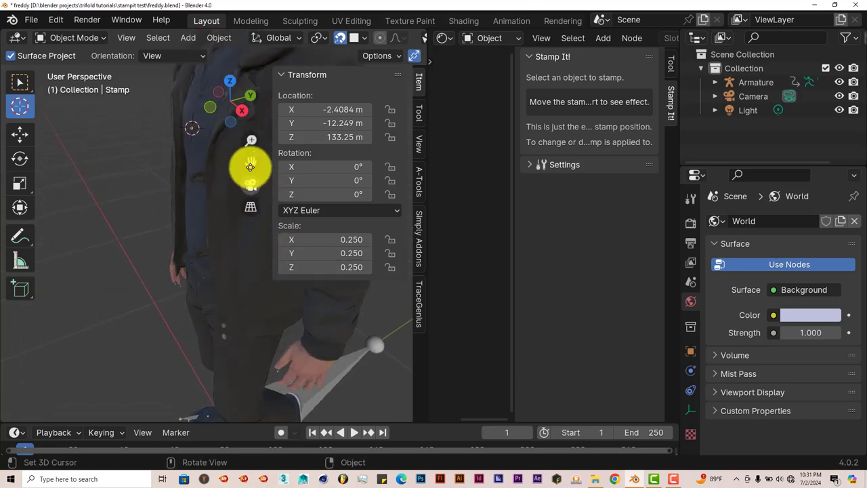
{"action": "left_click_drag", "start_coordinate": [248, 165], "coordinate": [201, 200]}
{"action": "middle_click_drag", "start_coordinate": [200, 201], "coordinate": [260, 196]}
{"action": "left_click_drag", "start_coordinate": [256, 165], "coordinate": [240, 240]}
{"action": "scroll", "coordinate": [202, 213], "scroll_direction": "up", "scroll_amount": 5}
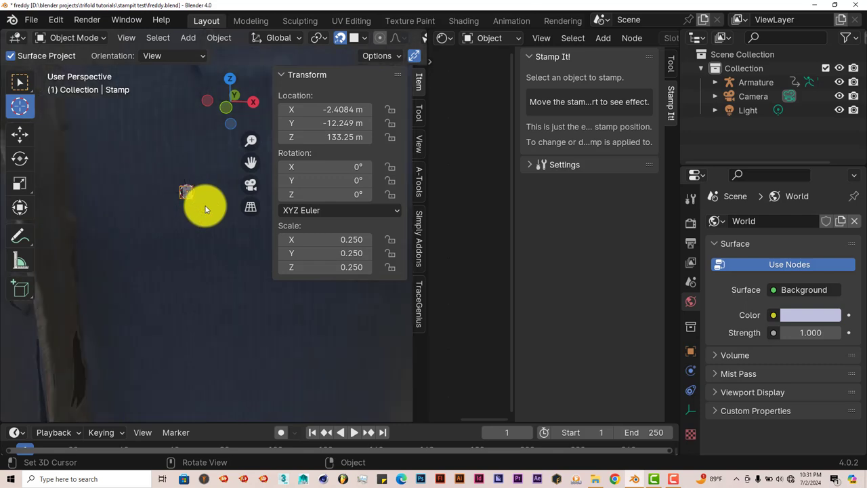
{"action": "key", "text": "s"}
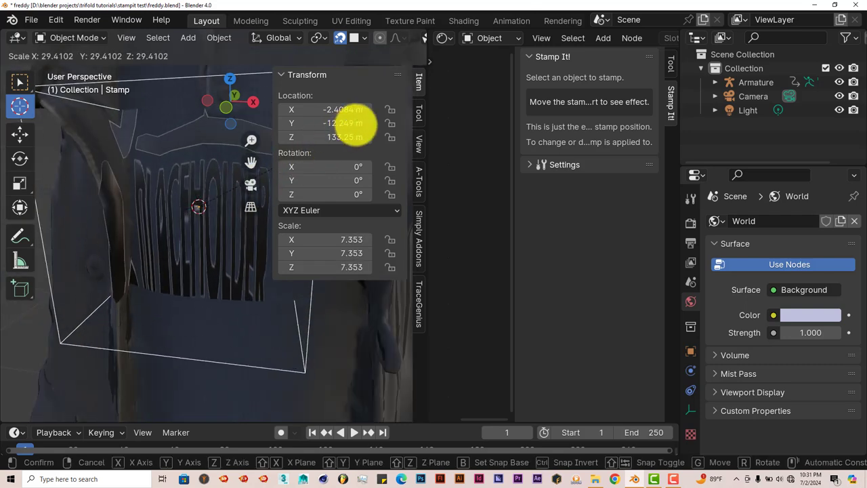
{"action": "left_click", "coordinate": [355, 131]}
{"action": "middle_click_drag", "start_coordinate": [235, 286], "coordinate": [287, 228]}
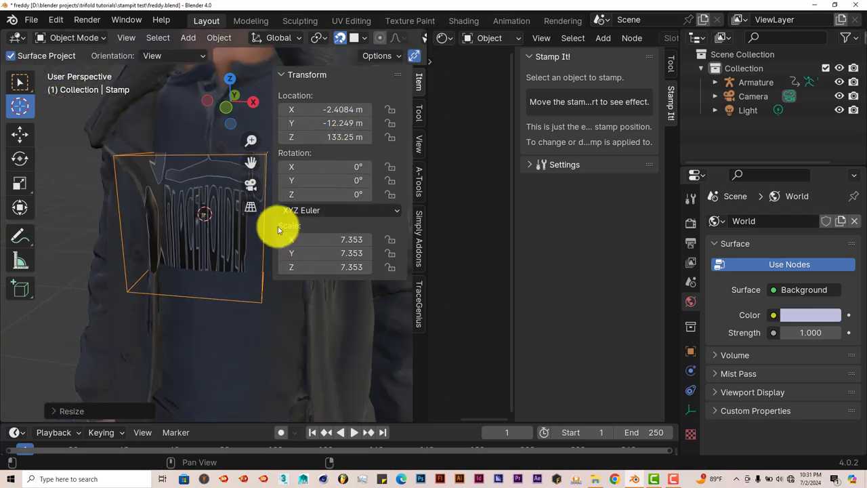
Step: Collapse the 3D viewport's transform sidebar and check the placeholder stamp on the shirt from the front and side
{"action": "left_click_drag", "start_coordinate": [272, 218], "coordinate": [488, 217]}
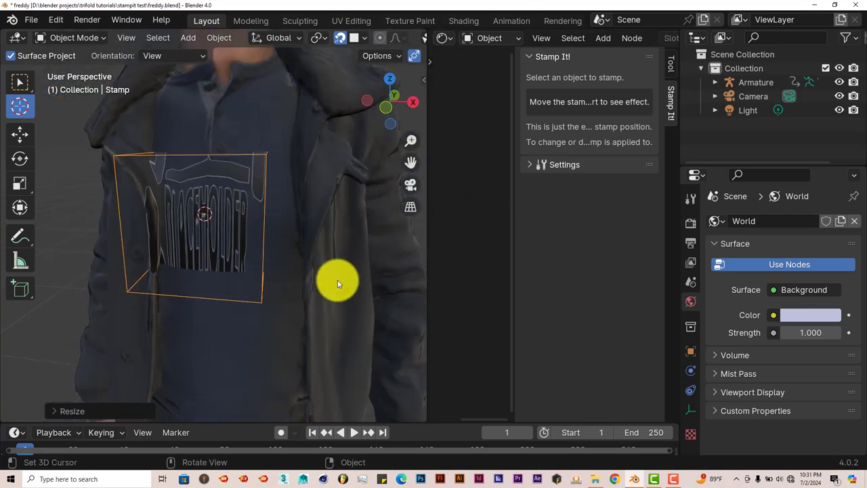
{"action": "scroll", "coordinate": [310, 286], "scroll_direction": "up", "scroll_amount": 2}
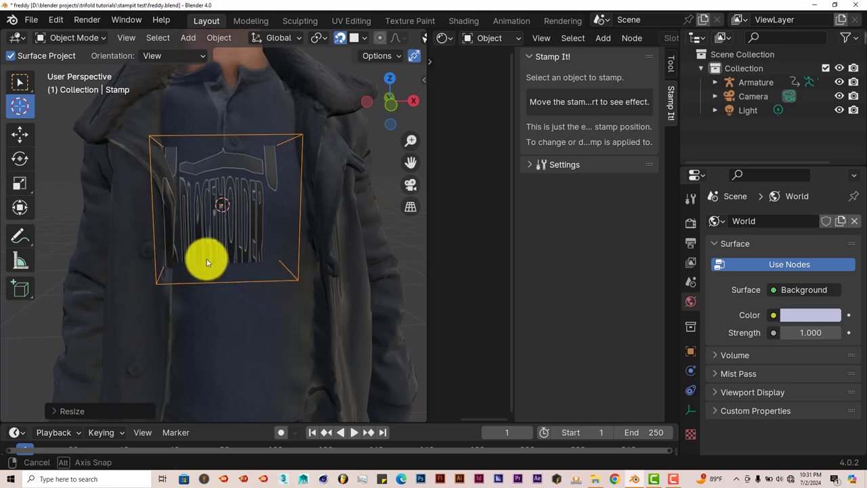
{"action": "middle_click_drag", "start_coordinate": [203, 257], "coordinate": [246, 242]}
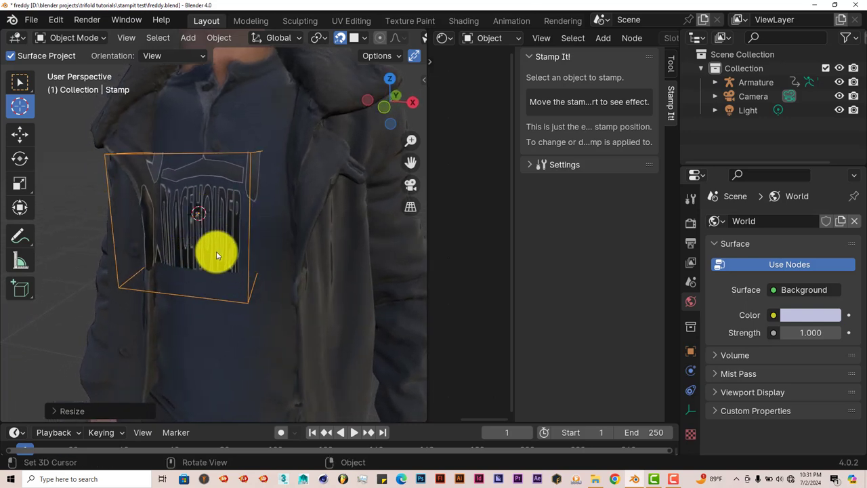
{"action": "scroll", "coordinate": [216, 256], "scroll_direction": "down", "scroll_amount": 1}
Step: Activate the Move tool, select the jacket mesh and replace its placeholder stamp with the kiwi image from the Blender textures folder
{"action": "left_click", "coordinate": [259, 138]}
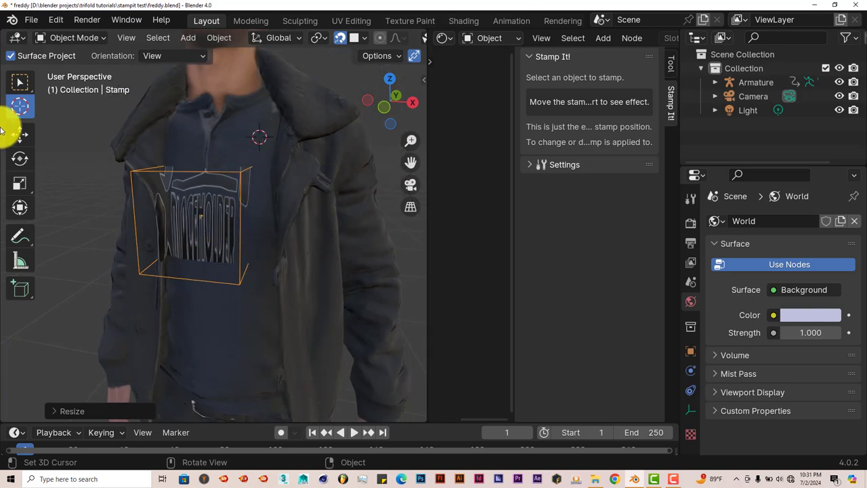
{"action": "left_click", "coordinate": [21, 136]}
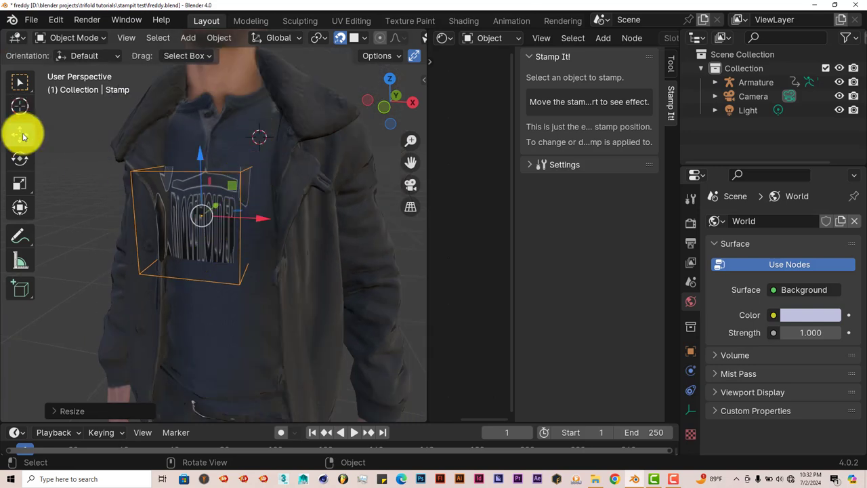
{"action": "left_click", "coordinate": [246, 133]}
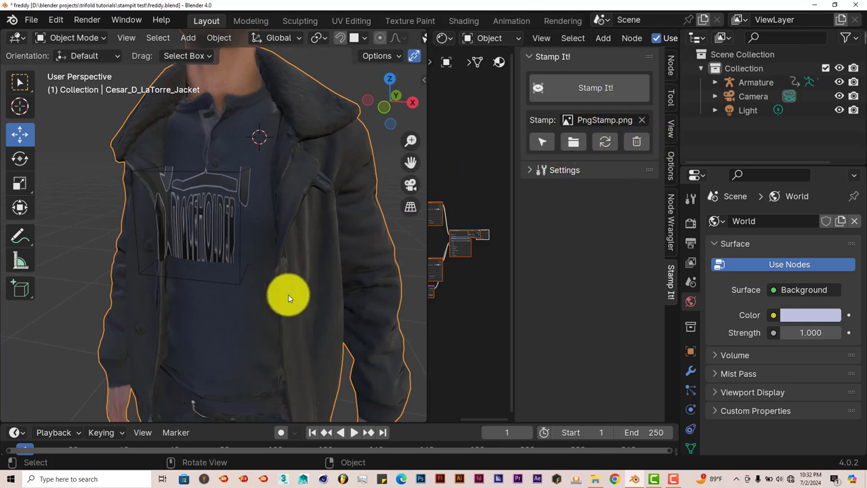
{"action": "left_click", "coordinate": [577, 144]}
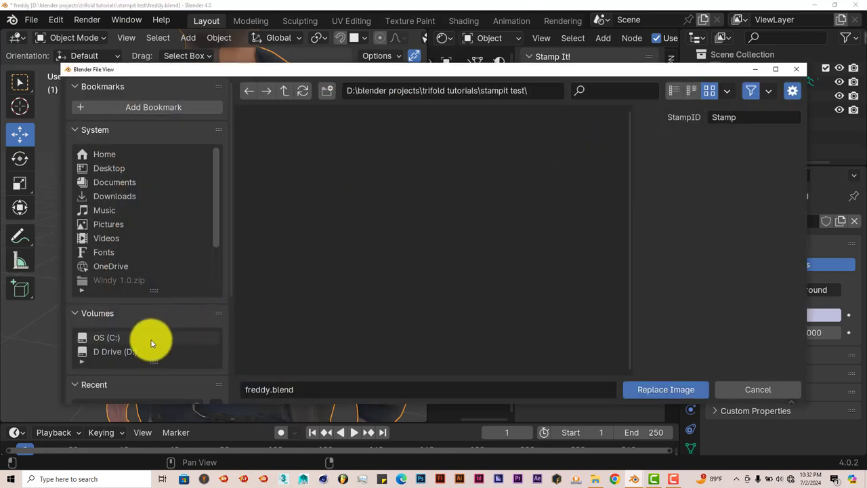
{"action": "scroll", "coordinate": [182, 335], "scroll_direction": "down", "scroll_amount": 3}
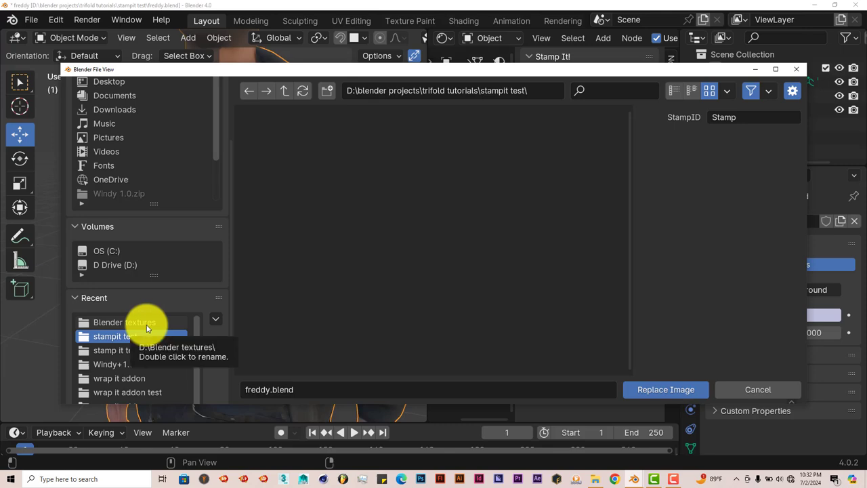
{"action": "left_click", "coordinate": [147, 326]}
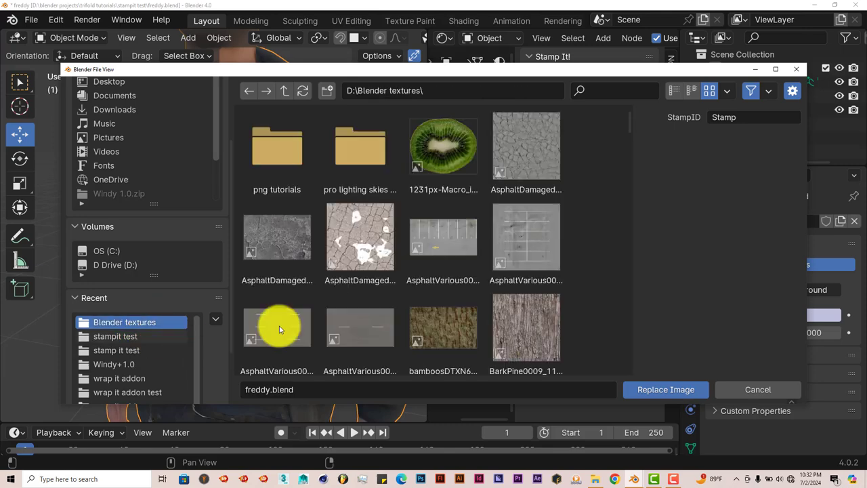
{"action": "left_click", "coordinate": [444, 145]}
{"action": "left_click", "coordinate": [662, 389]}
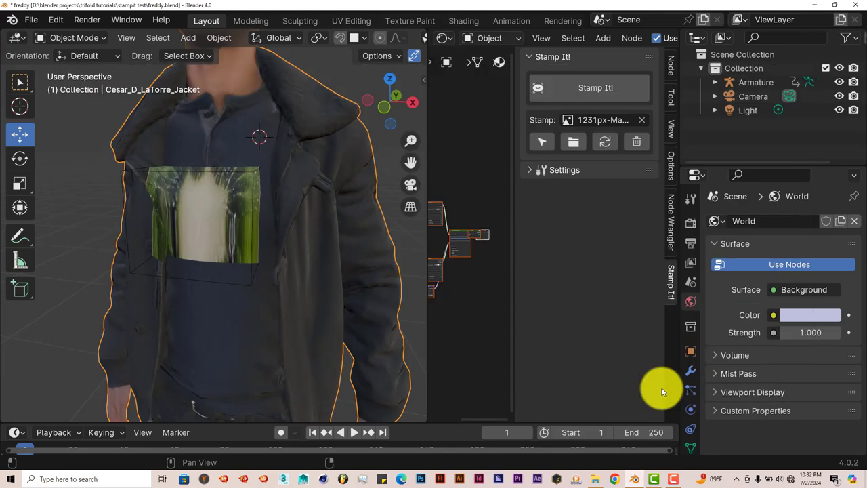
Step: Scale the kiwi stamp up by about 1.15 and move it slightly down on the shirt's front
{"action": "middle_click_drag", "start_coordinate": [286, 323], "coordinate": [239, 299]}
{"action": "left_click", "coordinate": [254, 269]}
{"action": "key", "text": "s"}
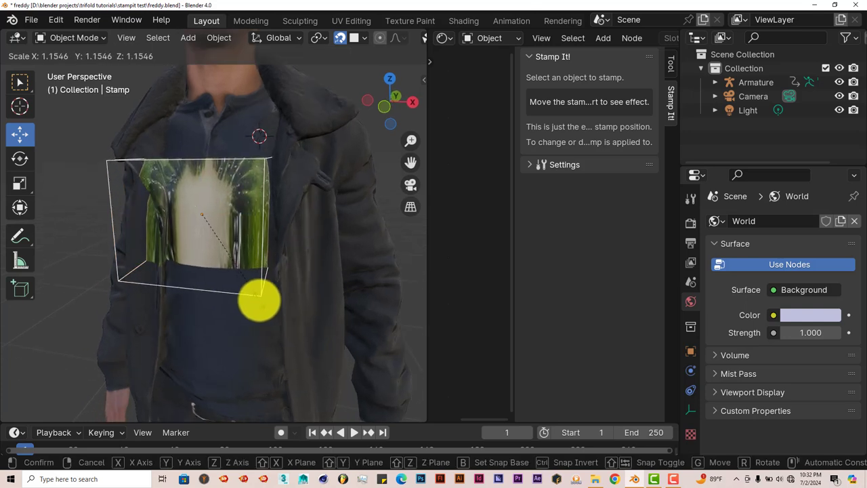
{"action": "left_click", "coordinate": [259, 300]}
{"action": "key", "text": "g"}
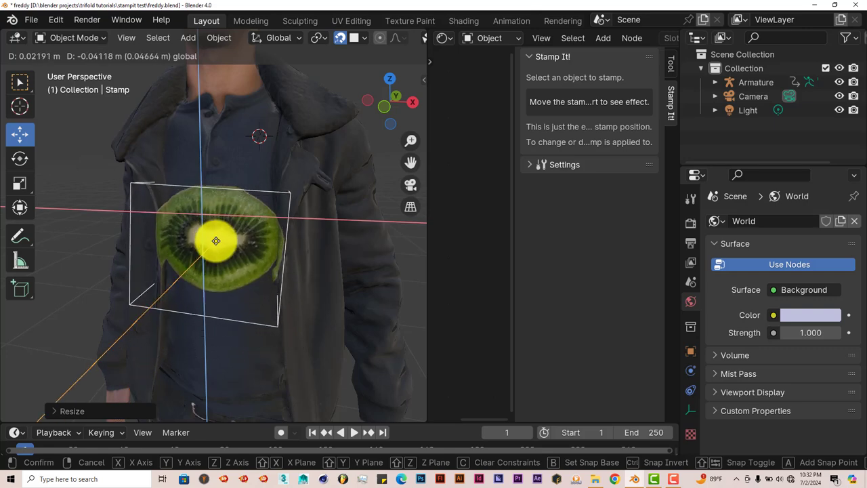
{"action": "left_click", "coordinate": [212, 235]}
{"action": "left_click", "coordinate": [318, 270]}
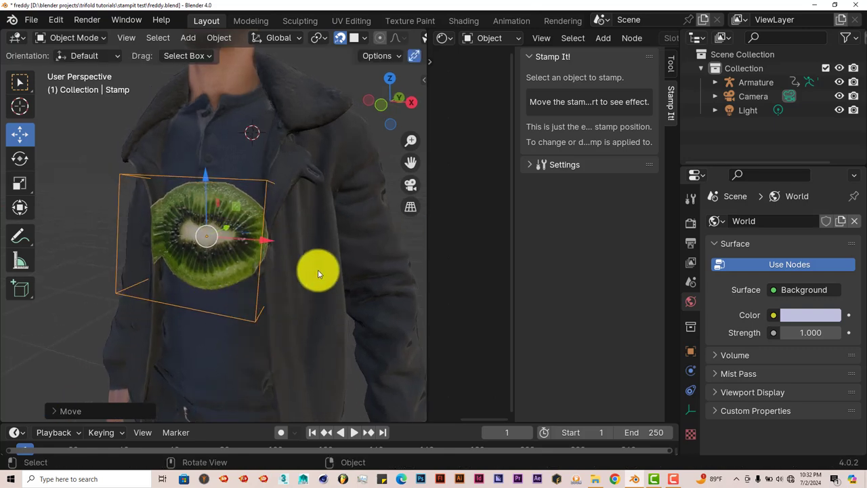
{"action": "scroll", "coordinate": [315, 278], "scroll_direction": "down", "scroll_amount": 3}
{"action": "key", "text": "g"}
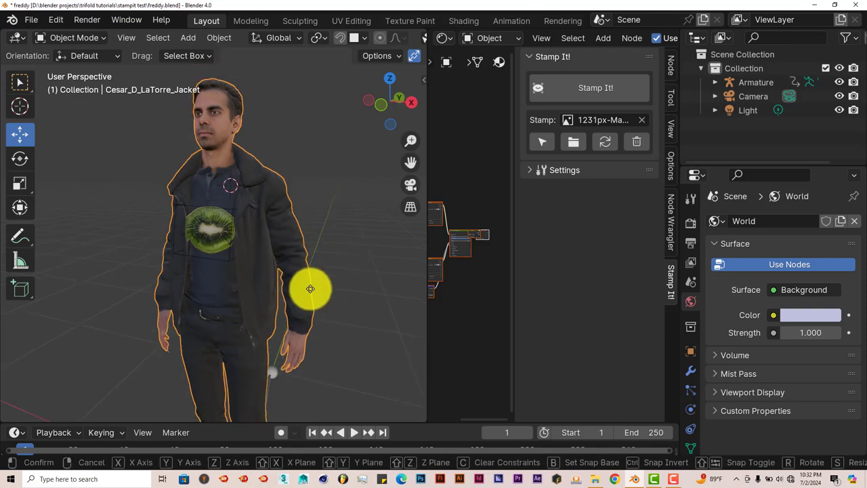
{"action": "right_click", "coordinate": [304, 276]}
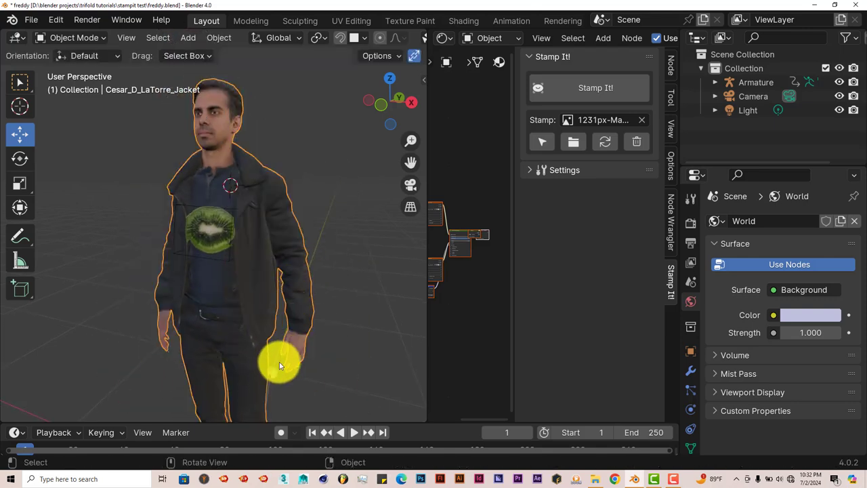
Step: Select the character's armature and move it freely to a new position together with the kiwi stamp
{"action": "left_click", "coordinate": [288, 389]}
{"action": "key", "text": "g"}
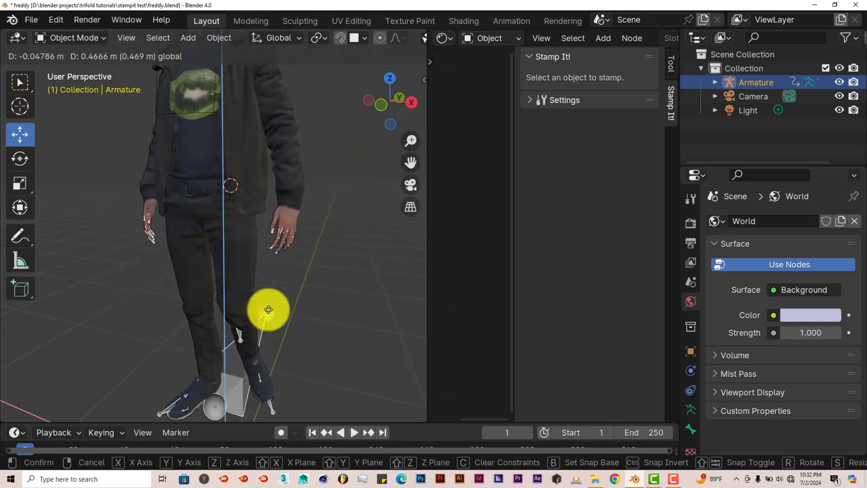
{"action": "left_click", "coordinate": [274, 324]}
{"action": "scroll", "coordinate": [301, 332], "scroll_direction": "down", "scroll_amount": 2}
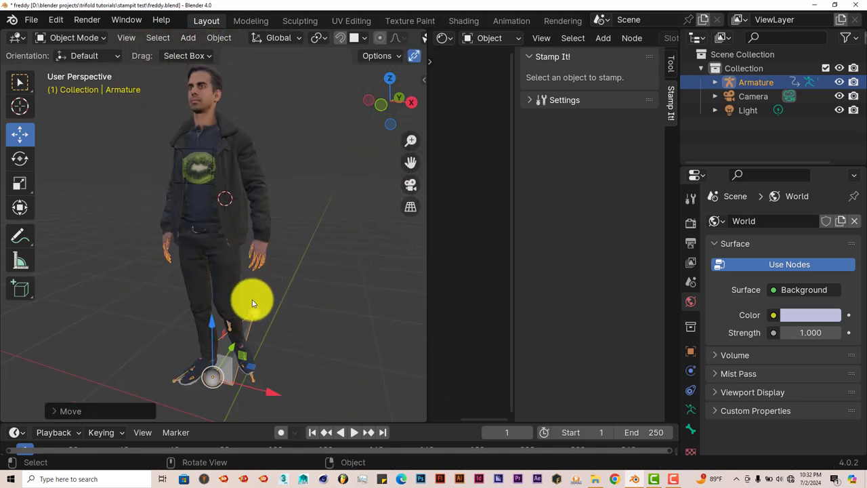
Step: Play the walk animation to check how the kiwi stamp follows the shirt, then stop and return to the first frame
{"action": "middle_click_drag", "start_coordinate": [202, 219], "coordinate": [230, 209]}
{"action": "left_click_drag", "start_coordinate": [412, 168], "coordinate": [244, 298]}
{"action": "left_click", "coordinate": [354, 432]}
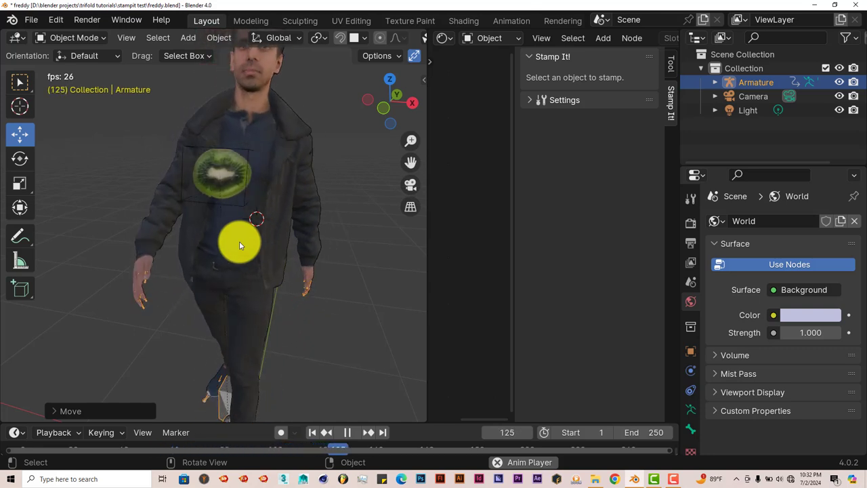
{"action": "left_click", "coordinate": [348, 433]}
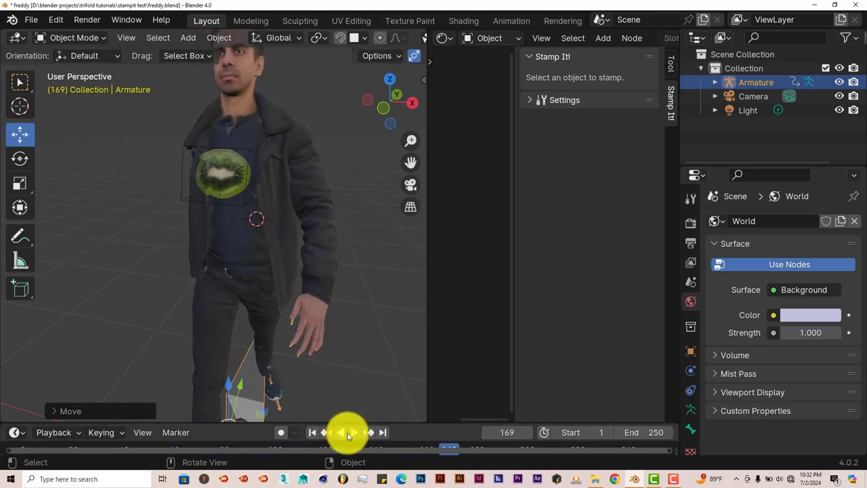
{"action": "left_click", "coordinate": [312, 433]}
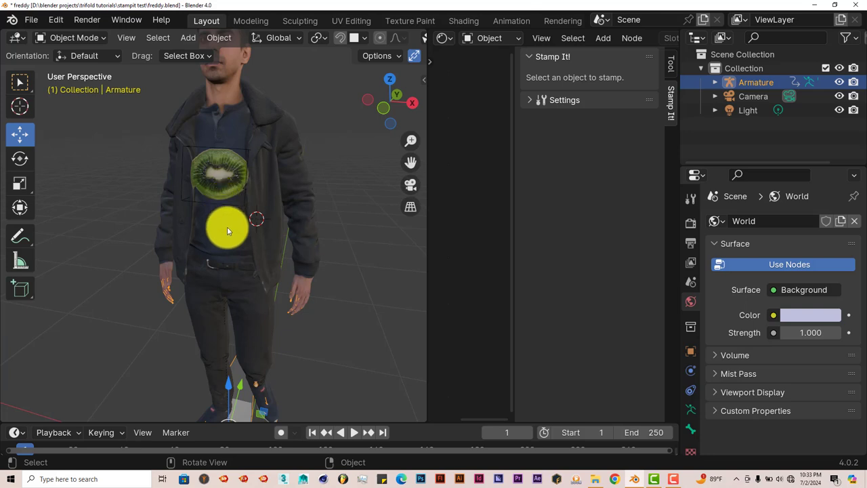
{"action": "scroll", "coordinate": [228, 231], "scroll_direction": "down", "scroll_amount": 4}
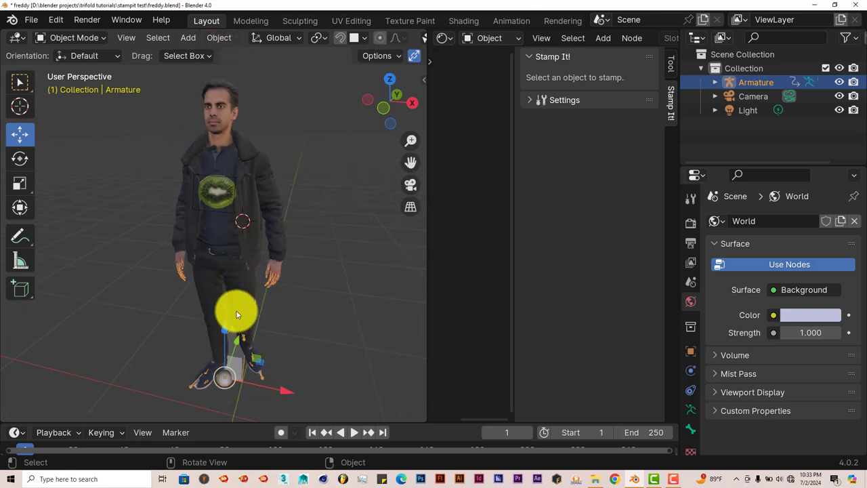
{"action": "scroll", "coordinate": [235, 301], "scroll_direction": "up", "scroll_amount": 2}
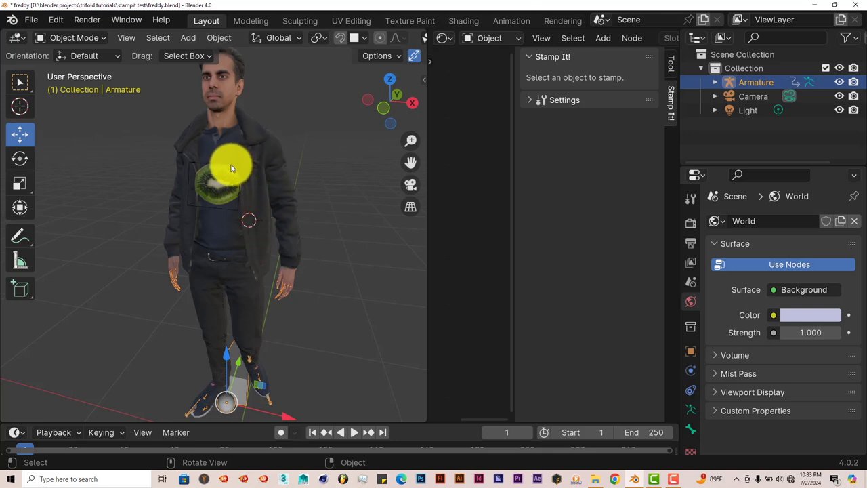
{"action": "mouse_move", "coordinate": [219, 228]}
{"action": "middle_mouse_down"}
{"action": "mouse_move", "coordinate": [208, 223]}
{"action": "mouse_move", "coordinate": [206, 233]}
{"action": "middle_mouse_up"}
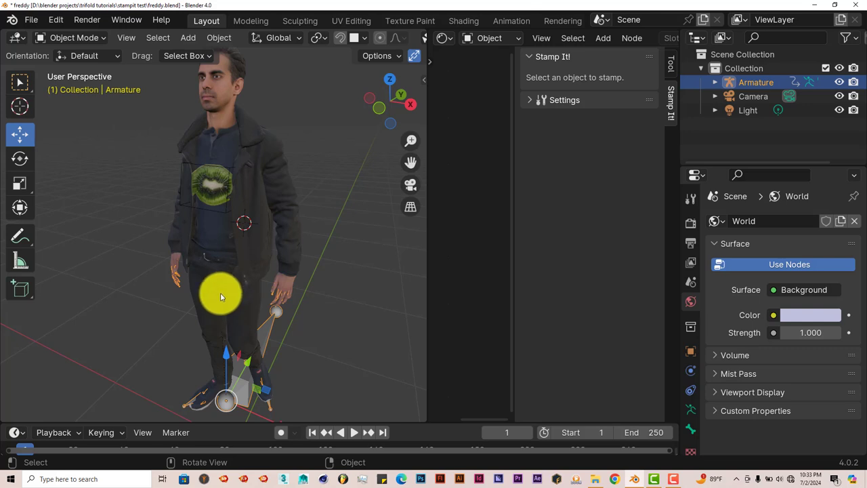
{"action": "mouse_move", "coordinate": [221, 293]}
{"action": "middle_mouse_down"}
{"action": "mouse_move", "coordinate": [240, 286]}
{"action": "mouse_move", "coordinate": [236, 294]}
{"action": "middle_mouse_up"}
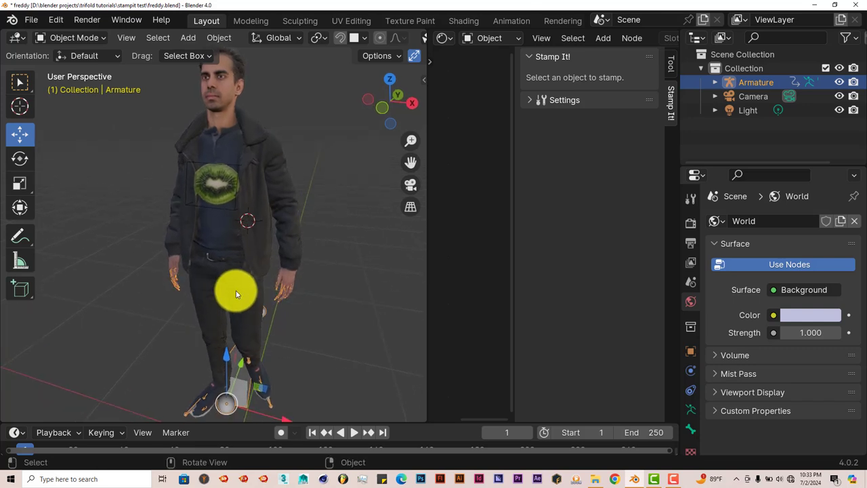